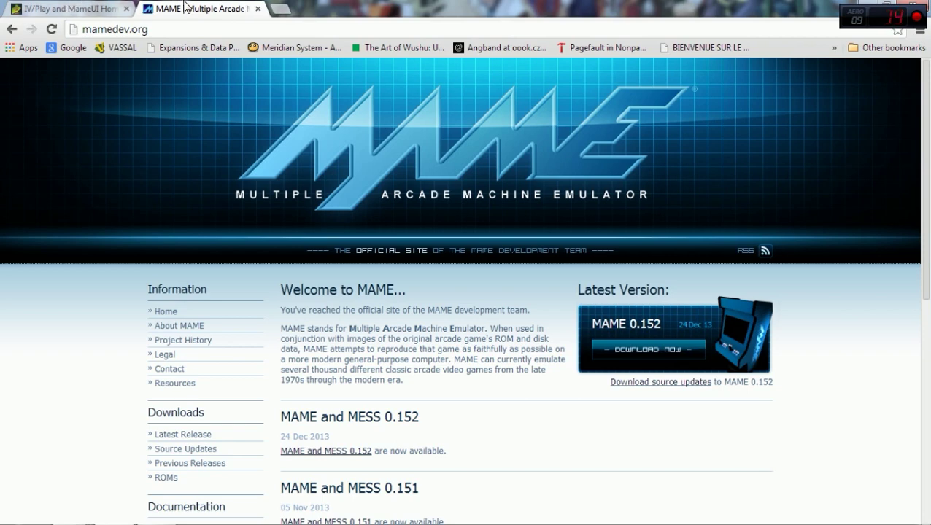
# Step: Switch to the IV/Play and MameUI tab and scroll through its MAMEUI64 .152 download links
pyautogui.click(60, 6)
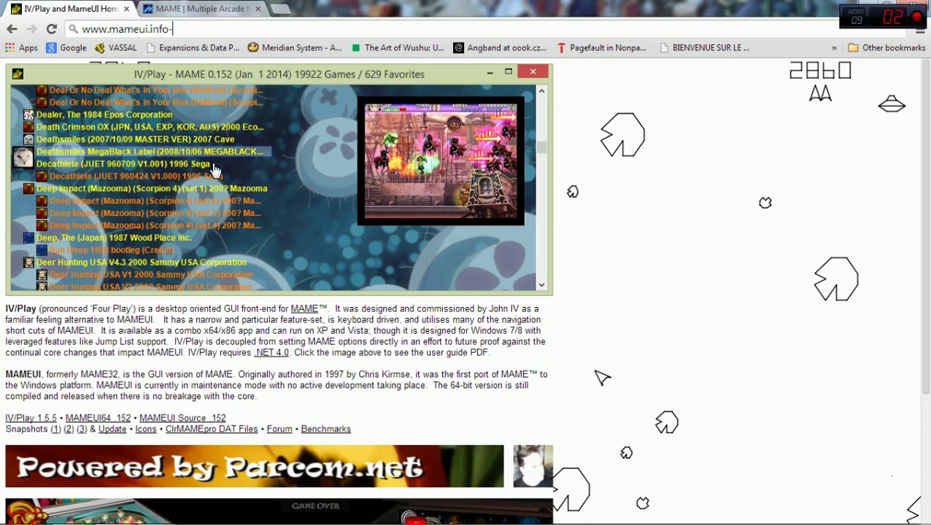
pyautogui.scroll(-1, 290, 306)
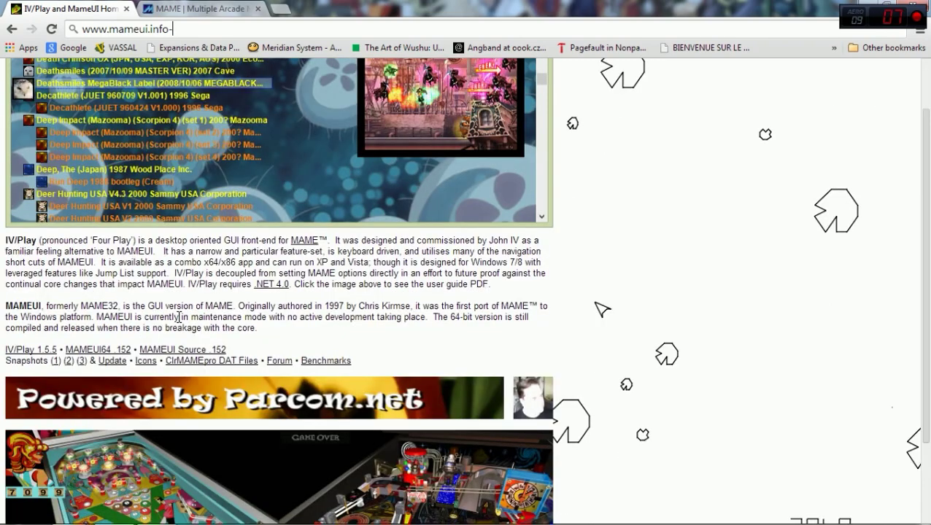
pyautogui.scroll(1, 181, 318)
pyautogui.scroll(-2, 219, 264)
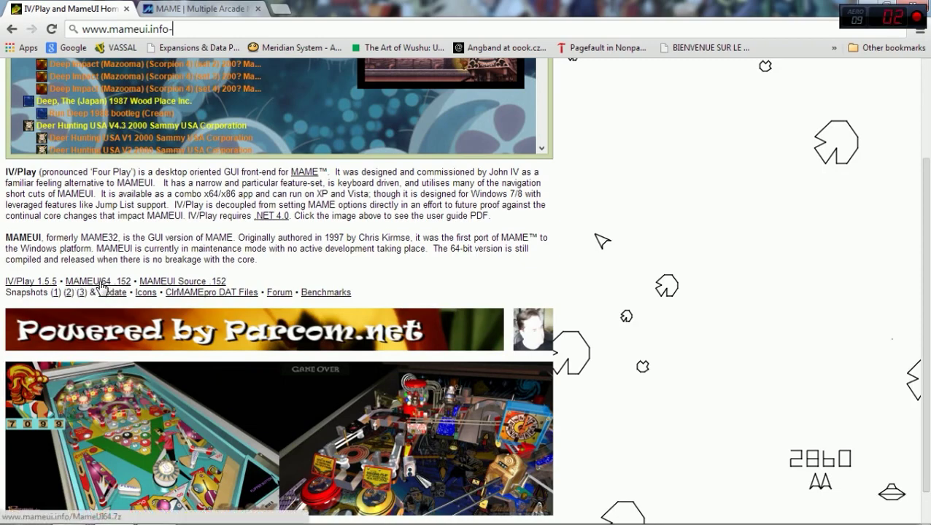
pyautogui.scroll(2, 292, 300)
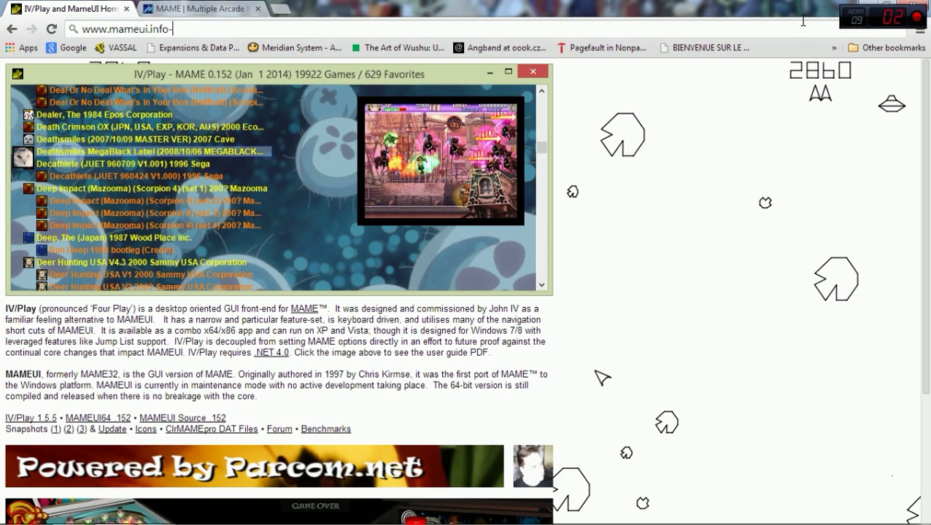
# Step: Minimize Chrome and open the MameUI64 shortcut's file location in Explorer
pyautogui.click(869, 6)
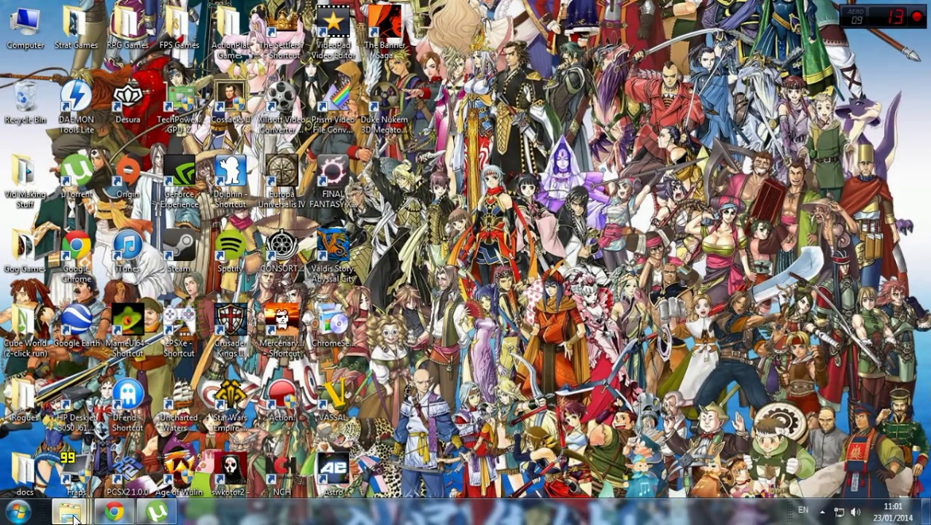
pyautogui.moveTo(70, 511)
pyautogui.moveTo(405, 401)
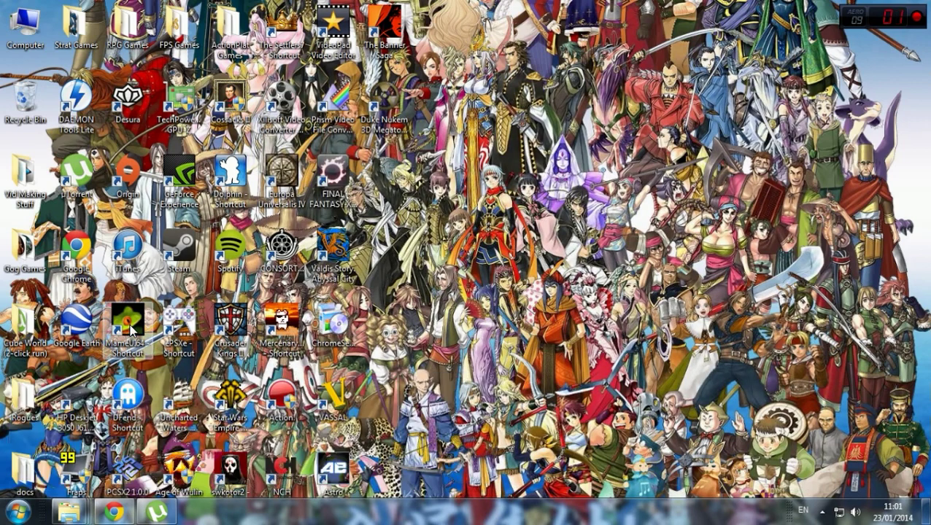
pyautogui.rightClick(130, 328)
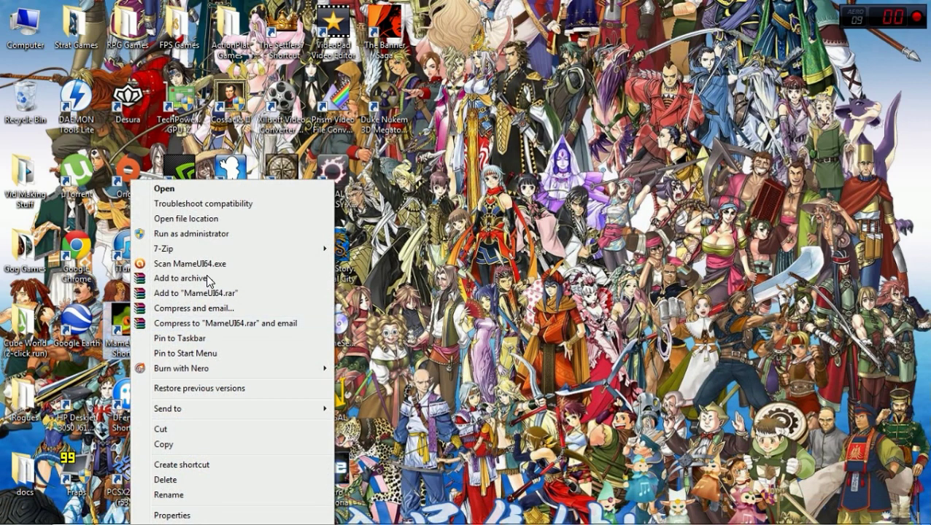
pyautogui.click(221, 219)
pyautogui.moveTo(316, 42); pyautogui.dragTo(359, 60)
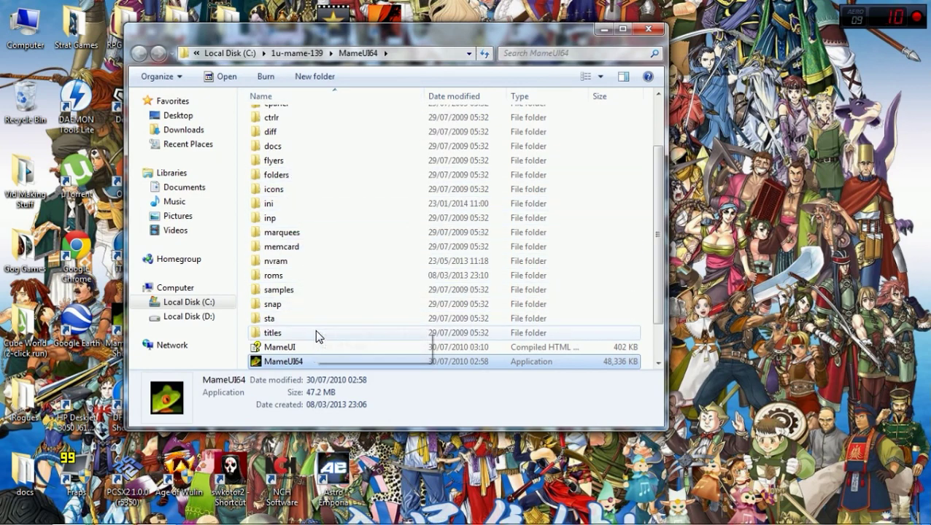
# Step: Select the roms folder inside C:\1u-mame-139\MameUI64
pyautogui.scroll(2, 315, 329)
pyautogui.scroll(-3, 342, 299)
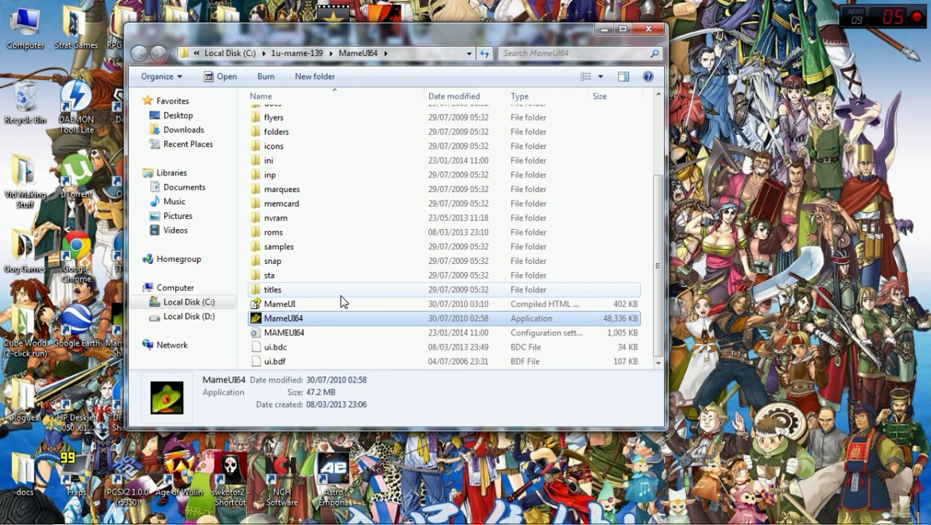
pyautogui.scroll(2, 348, 311)
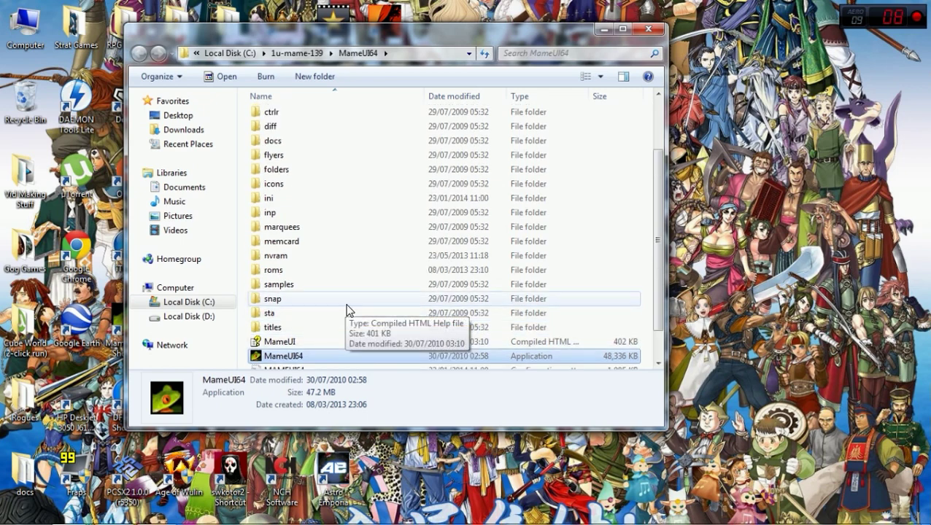
pyautogui.click(277, 272)
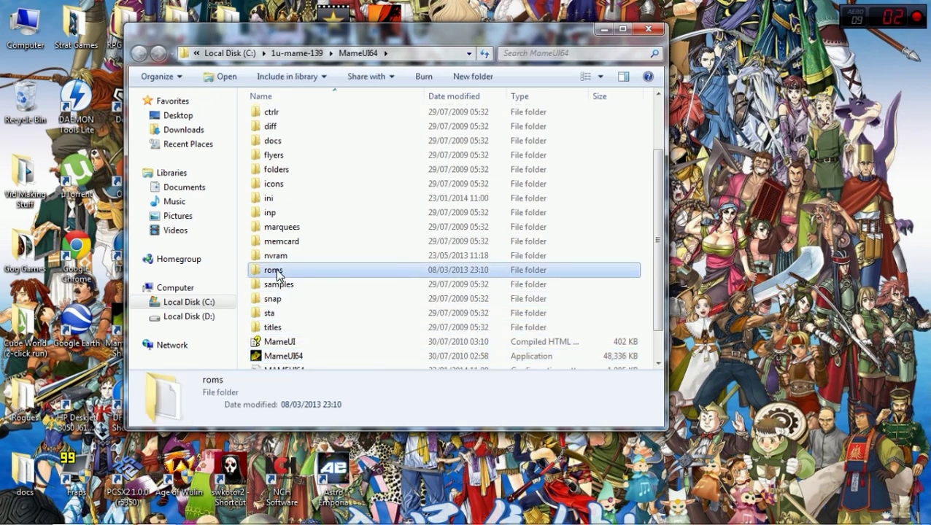
# Step: Open the roms folder, look over its 8,800 archives, then close the window
pyautogui.doubleClick(276, 271)
pyautogui.scroll(-8, 266, 272)
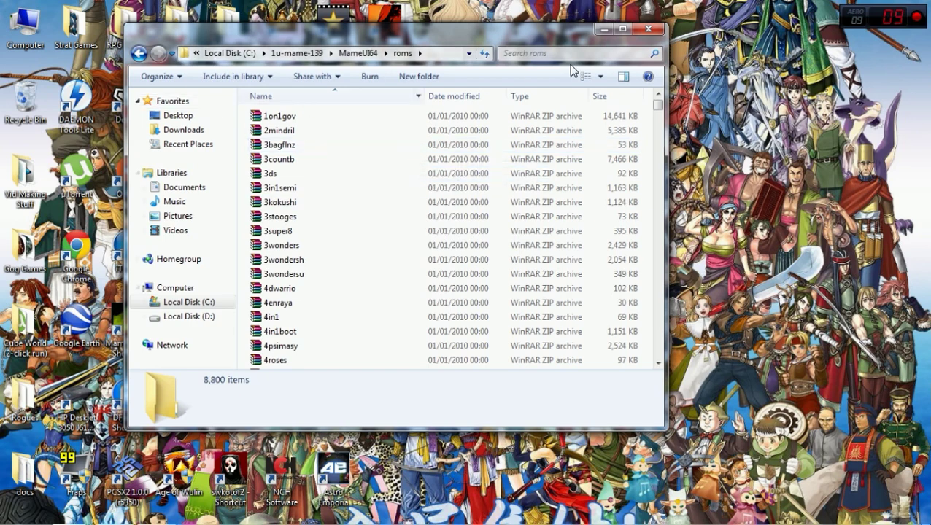
pyautogui.click(653, 32)
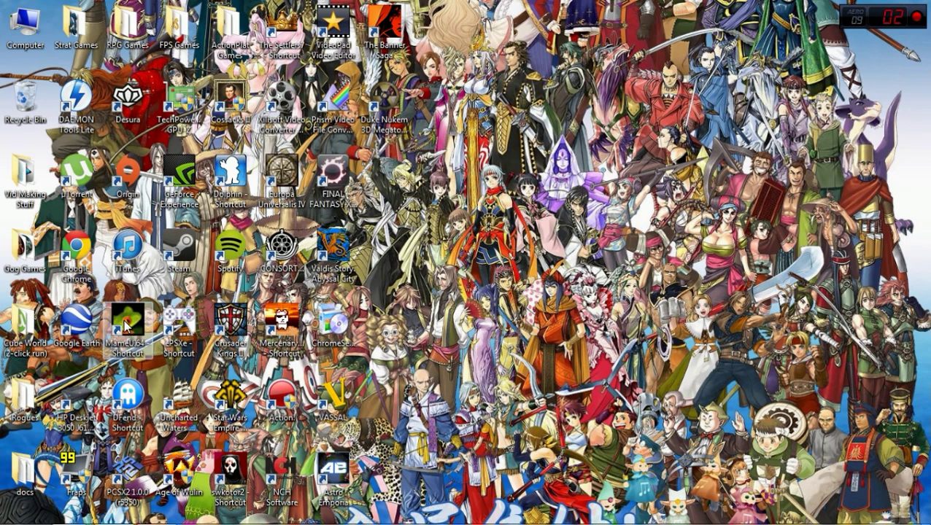
# Step: Launch MAMEUI64 0.139 from the desktop shortcut and scroll its 284-game list to the top
pyautogui.doubleClick(125, 326)
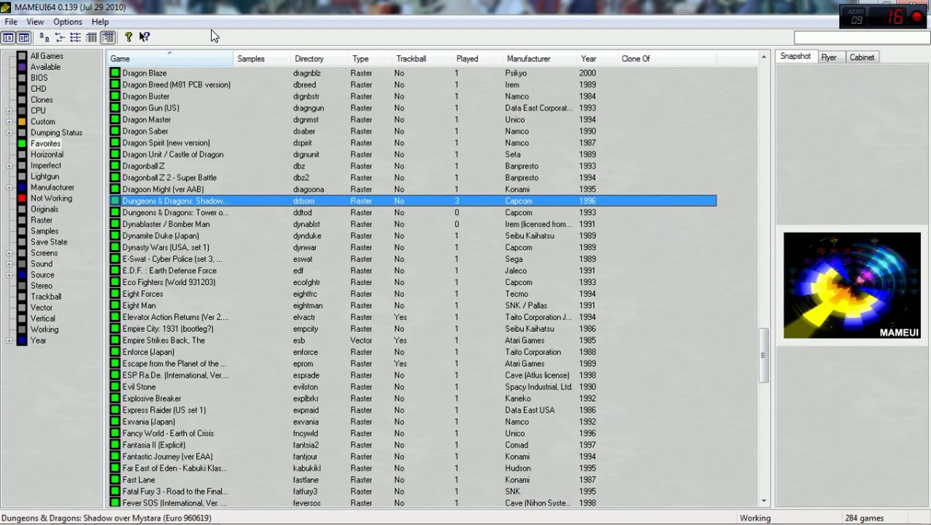
pyautogui.moveTo(764, 356); pyautogui.dragTo(768, 61)
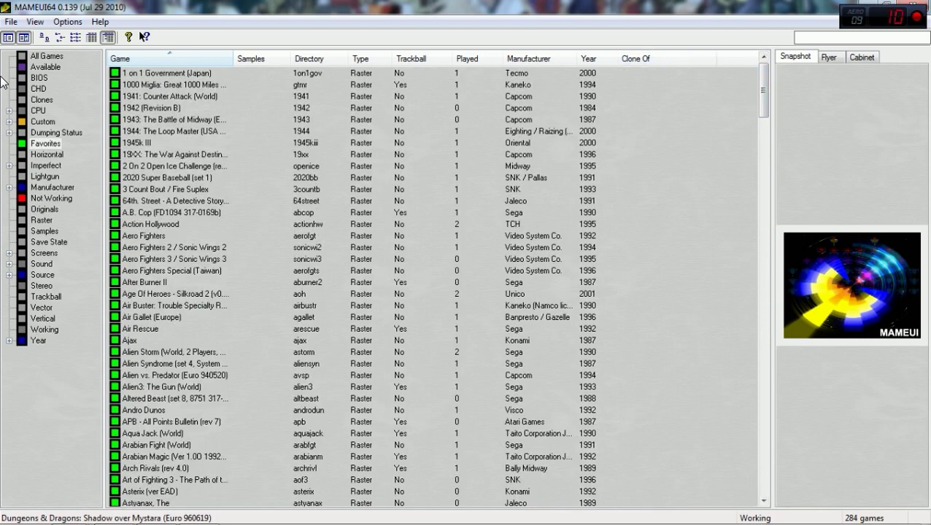
# Step: Show All Games and confirm the ROMs directory is C:\1u-mame-139\MameUI64\roms
pyautogui.click(44, 56)
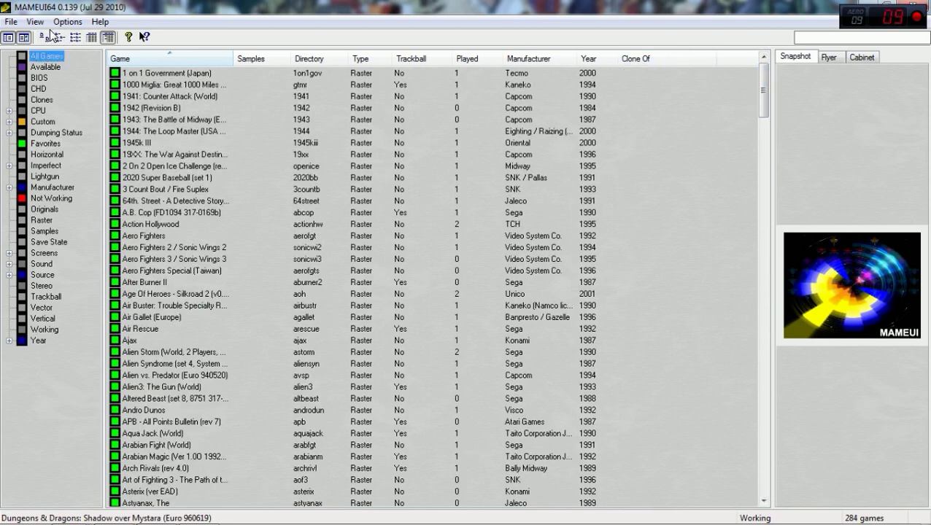
pyautogui.click(41, 23)
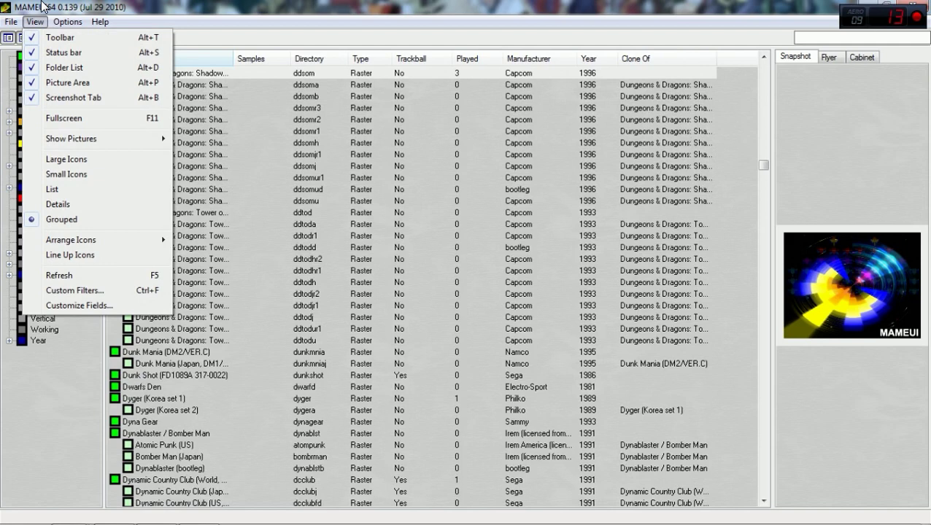
pyautogui.click(42, 22)
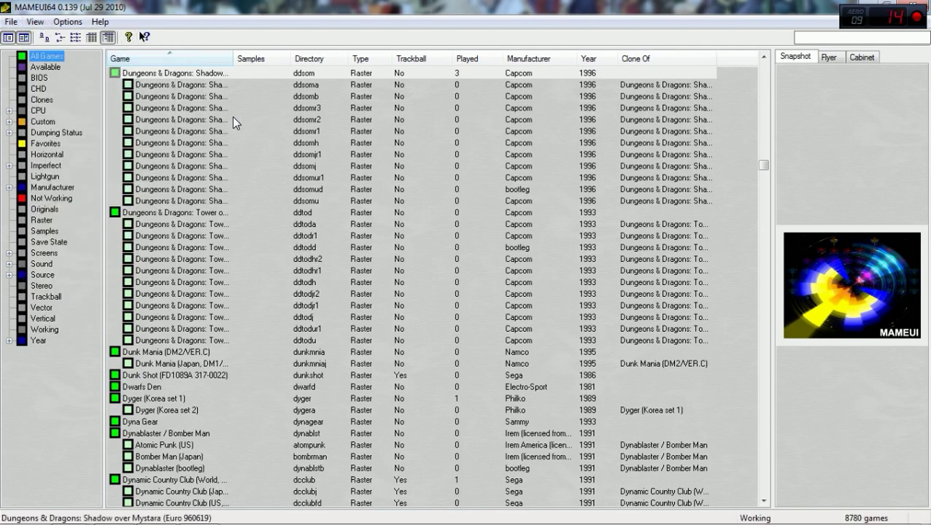
pyautogui.click(35, 22)
pyautogui.moveTo(70, 24)
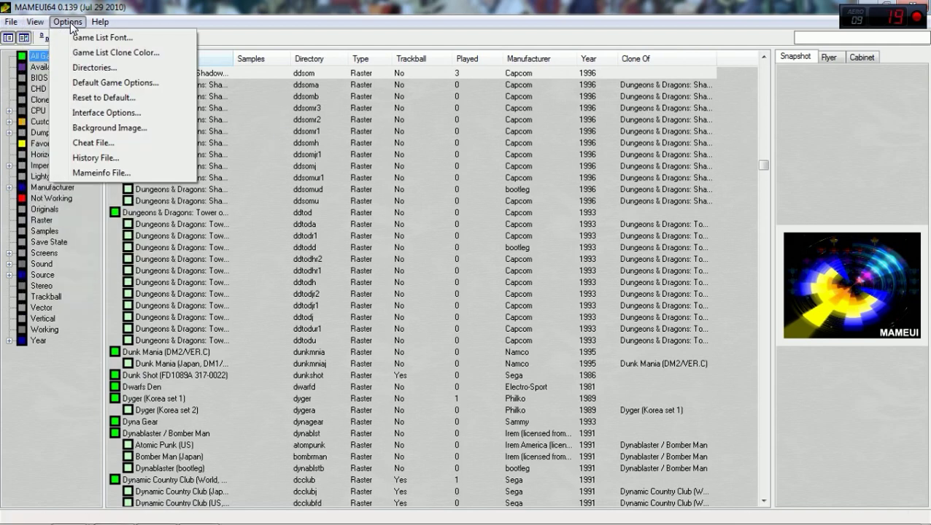
pyautogui.click(84, 67)
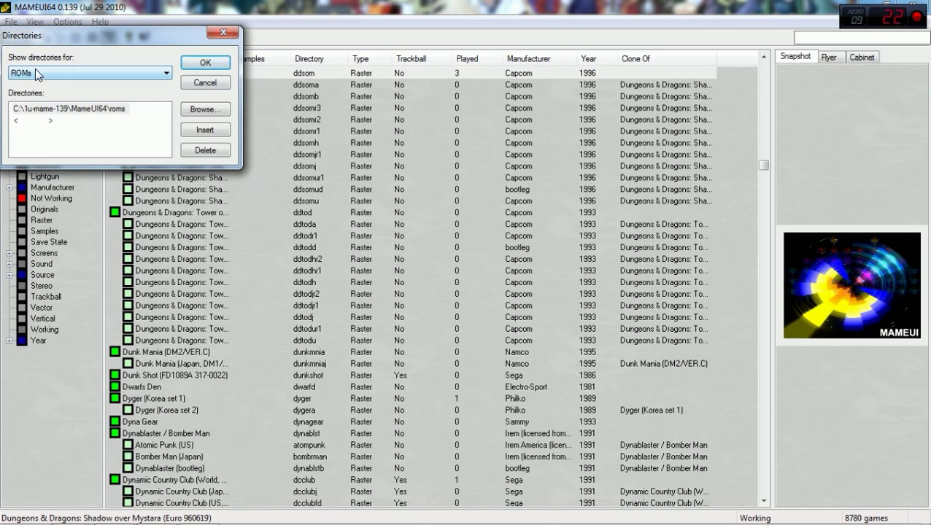
pyautogui.click(70, 71)
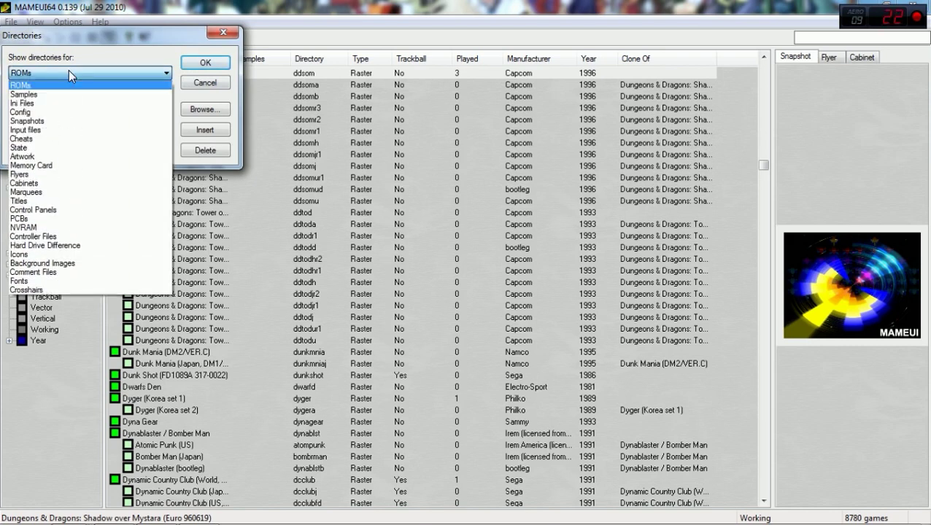
pyautogui.click(68, 71)
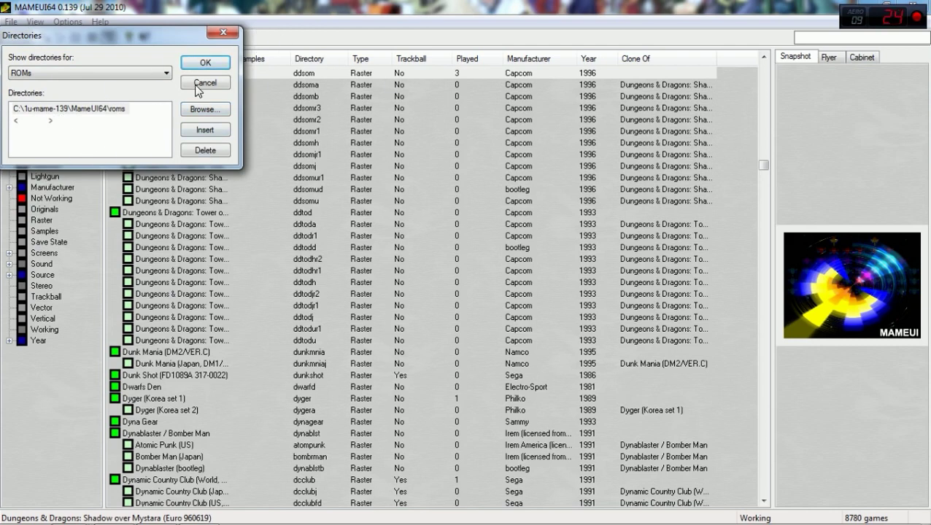
# Step: Close the Directories dialog, return to All Games and scroll the list back to the top
pyautogui.click(221, 33)
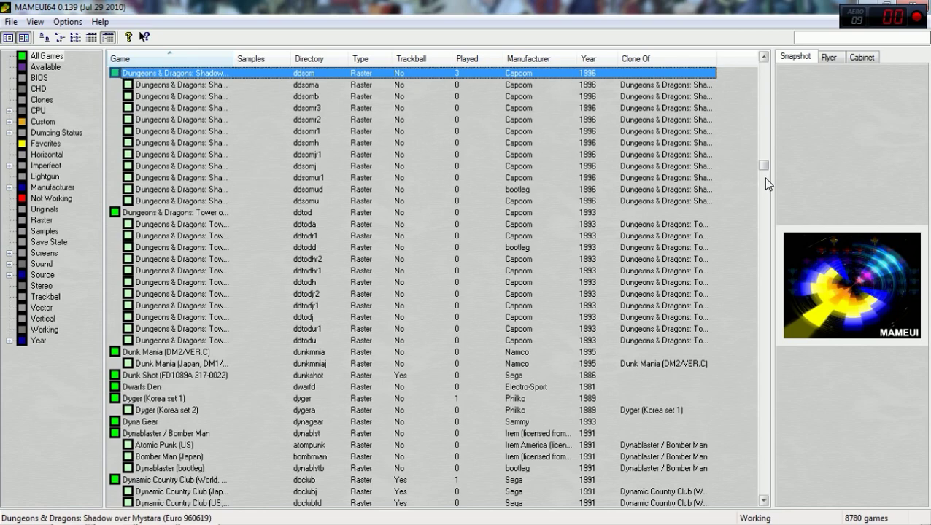
pyautogui.moveTo(763, 164); pyautogui.dragTo(765, 61)
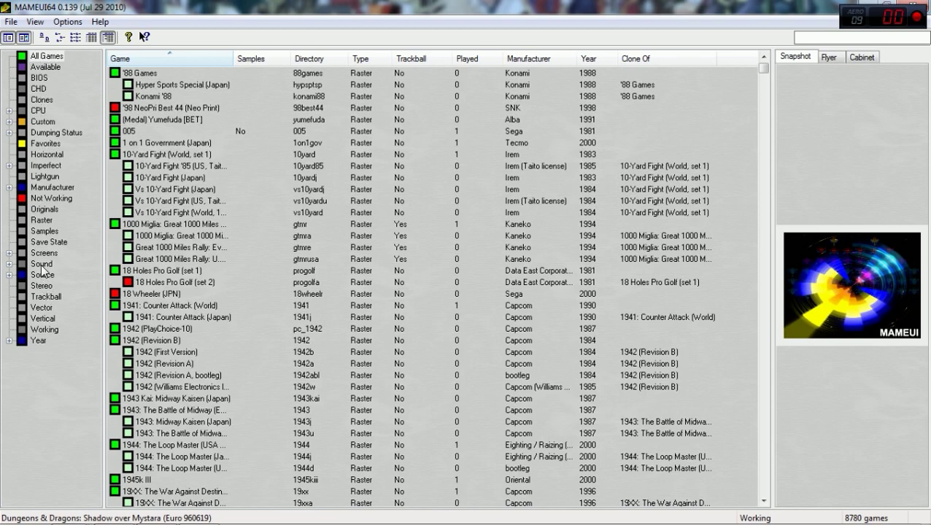
pyautogui.click(43, 56)
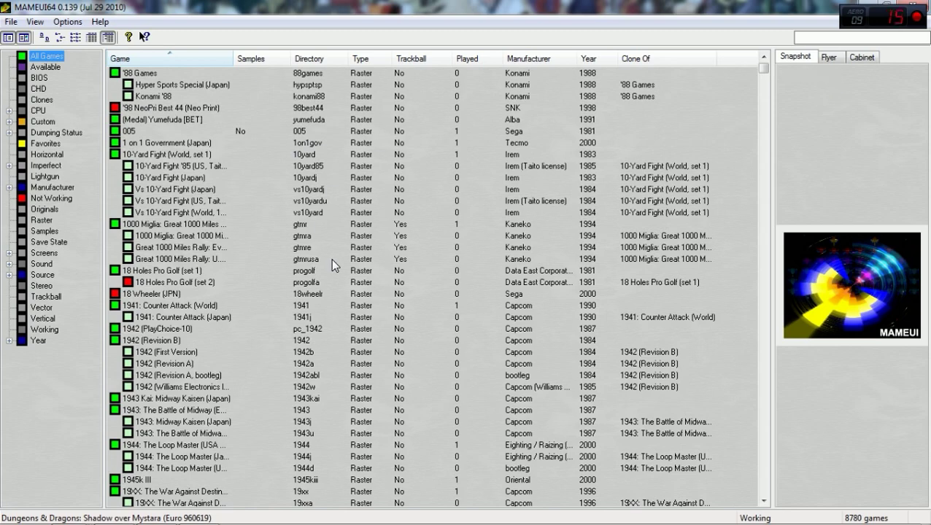
pyautogui.moveTo(762, 71)
pyautogui.mouseDown()
pyautogui.moveTo(763, 93)
pyautogui.moveTo(766, 71)
pyautogui.mouseUp()
pyautogui.moveTo(764, 67); pyautogui.dragTo(762, 124)
pyautogui.moveTo(762, 65); pyautogui.dragTo(765, 34)
# Step: Add 1 on 1 Government (Japan) to the Favorites custom folder
pyautogui.rightClick(177, 144)
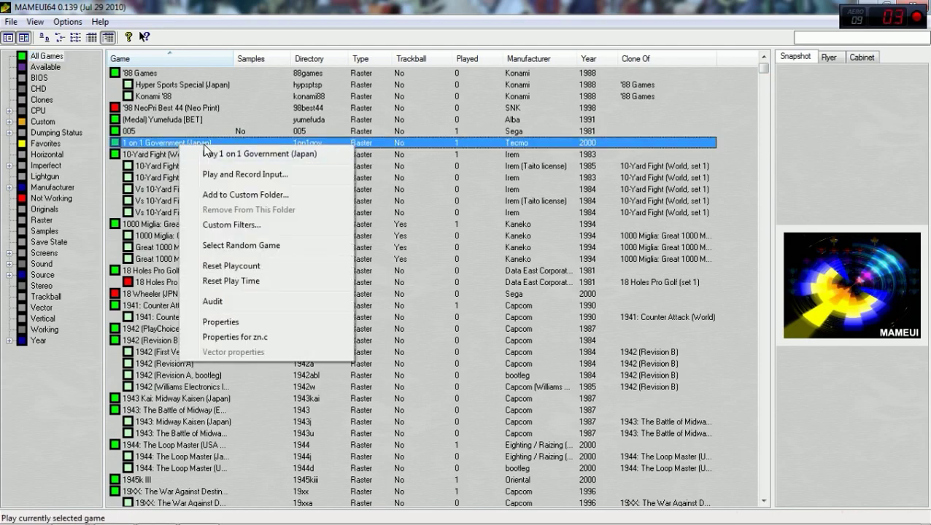
pyautogui.click(282, 196)
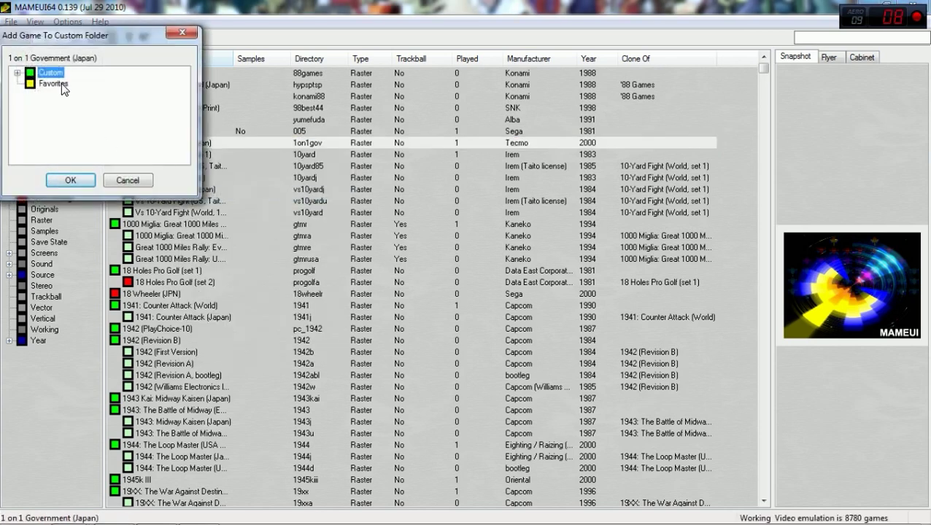
pyautogui.click(137, 183)
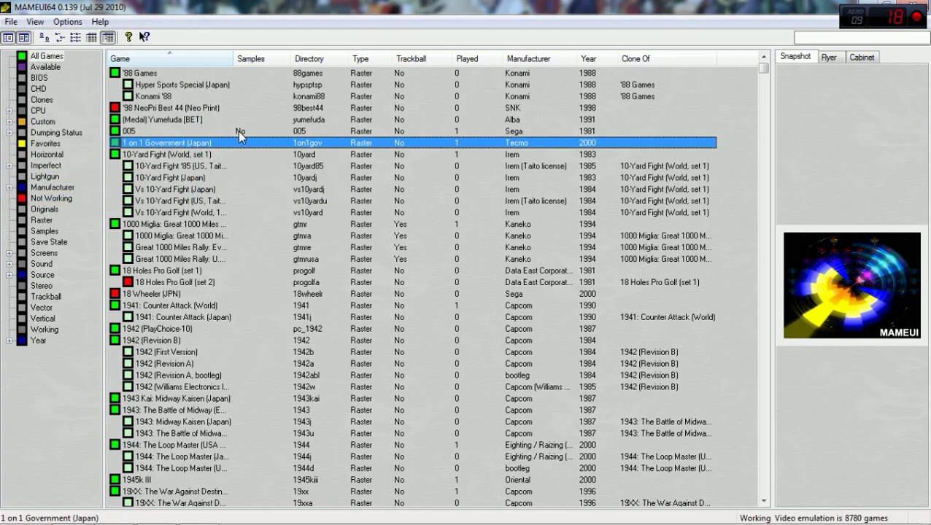
# Step: Show the Favorites folder of 284 games, scrolled to the top
pyautogui.click(46, 144)
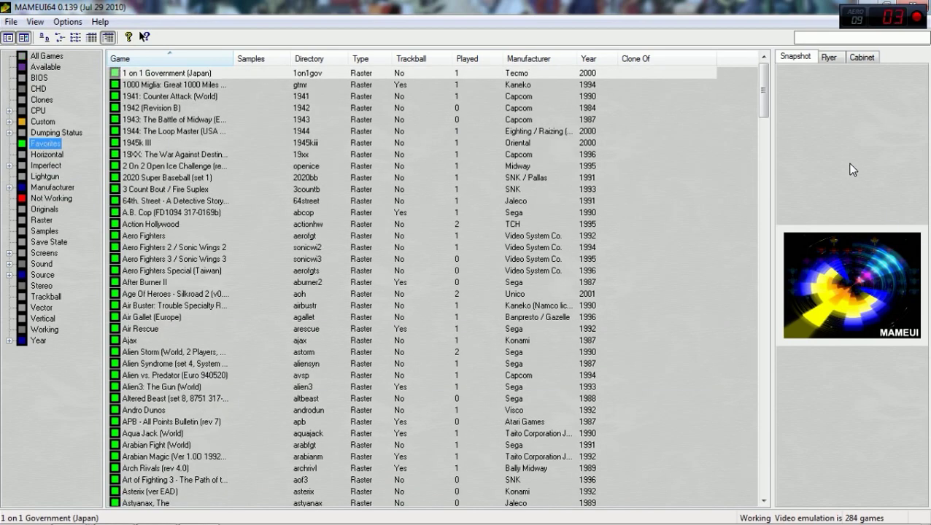
pyautogui.moveTo(764, 89); pyautogui.dragTo(775, 33)
pyautogui.moveTo(763, 86); pyautogui.dragTo(775, 44)
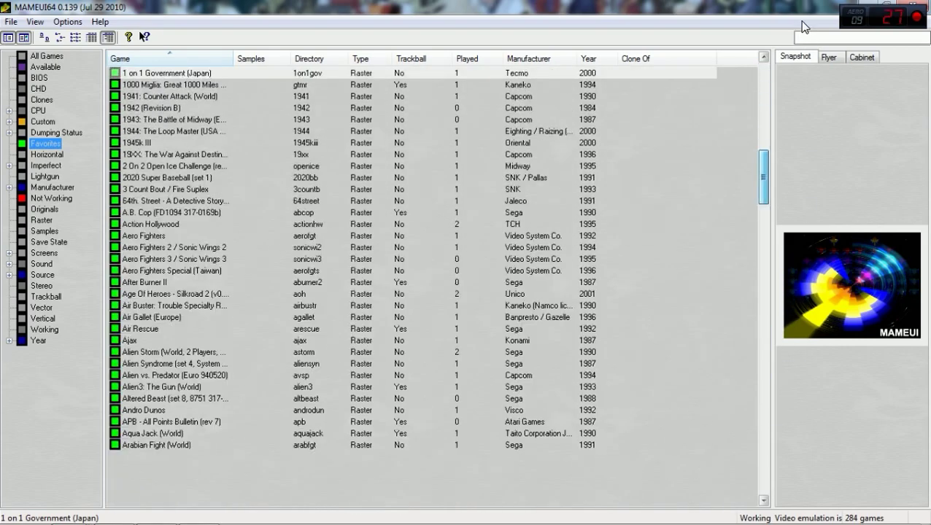
# Step: Return to All Games and browse the top entries, from 10-Yard Fight to 1000 Miglia
pyautogui.click(62, 57)
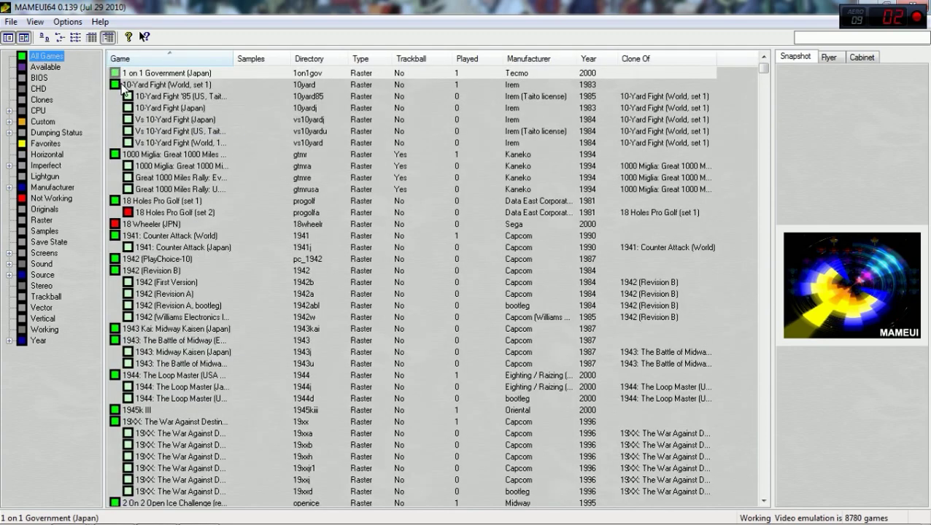
pyautogui.click(164, 86)
pyautogui.click(150, 96)
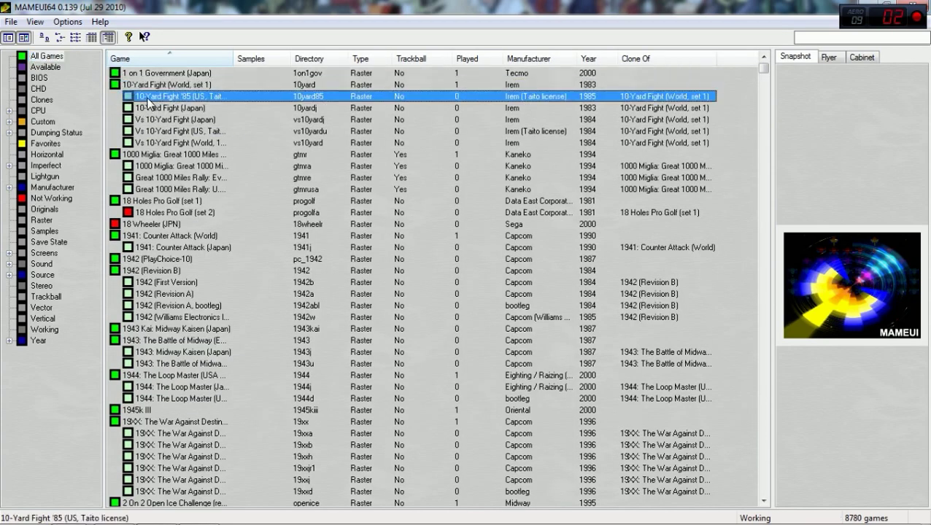
pyautogui.click(155, 73)
pyautogui.click(149, 86)
pyautogui.click(139, 73)
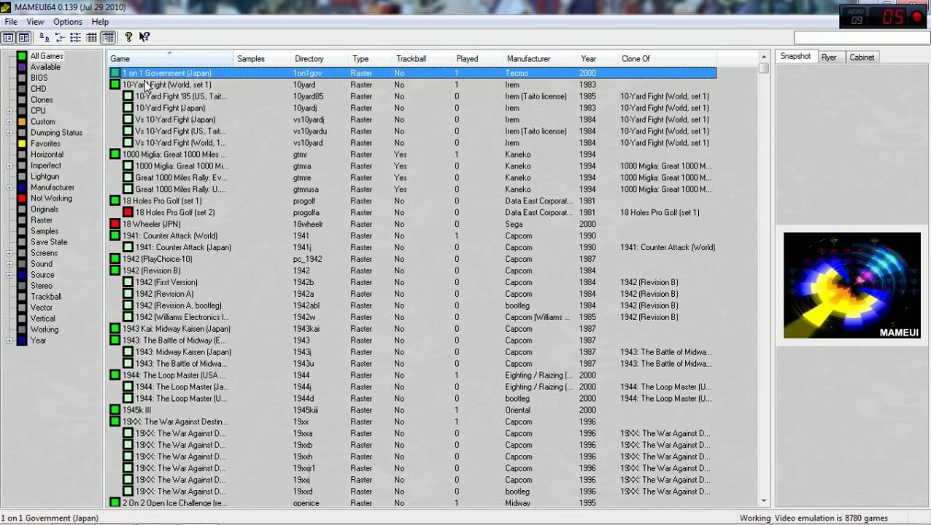
pyautogui.click(149, 155)
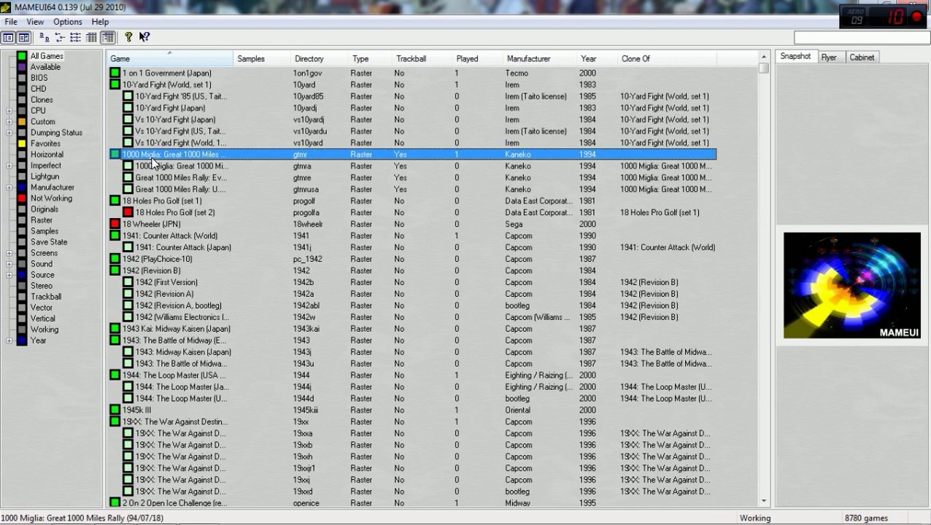
pyautogui.click(170, 86)
pyautogui.click(160, 76)
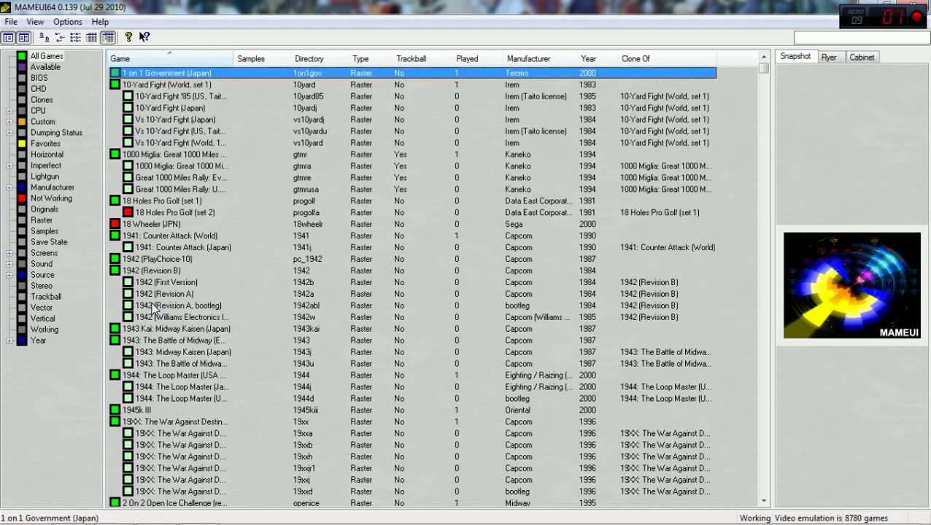
# Step: Select 1943: The Battle of Midway (Euro) and bring up the File menu
pyautogui.click(154, 329)
pyautogui.click(155, 340)
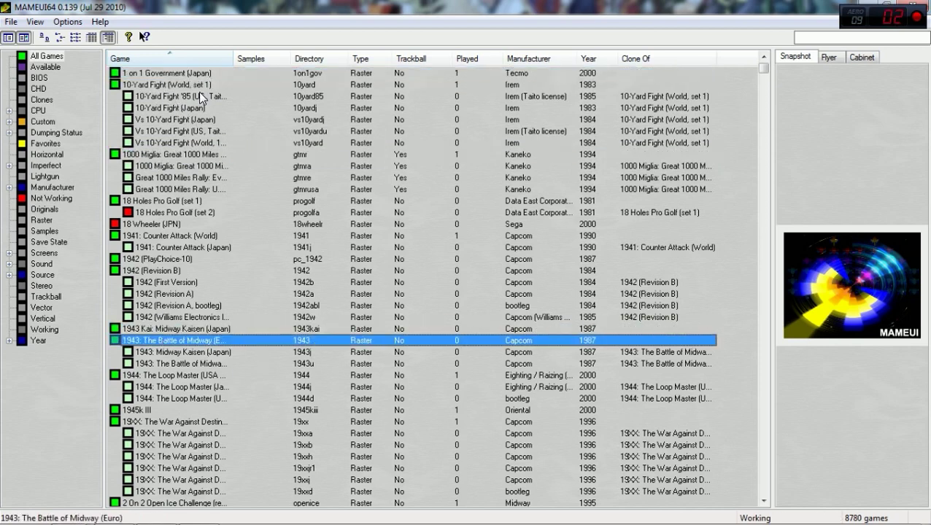
pyautogui.click(11, 23)
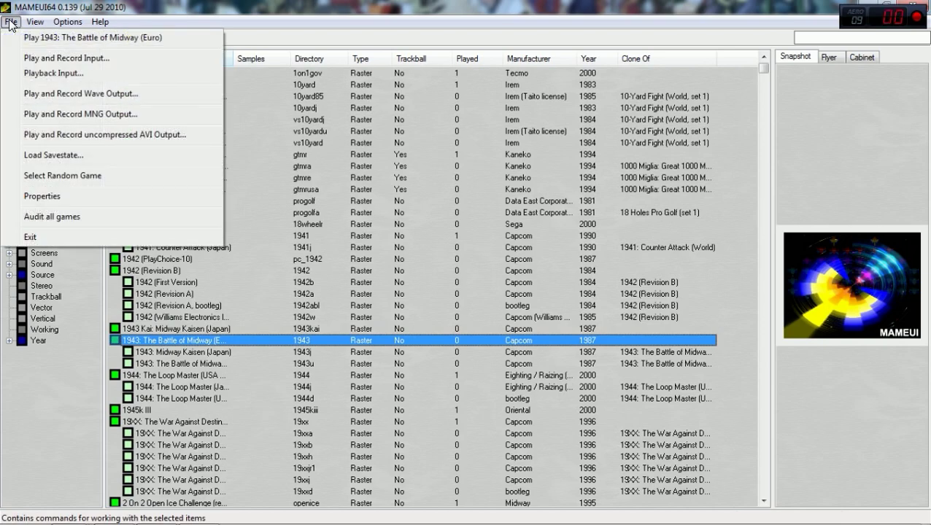
# Step: Enable Run in a window on the Display tab of 1943's properties, apply and confirm
pyautogui.click(43, 195)
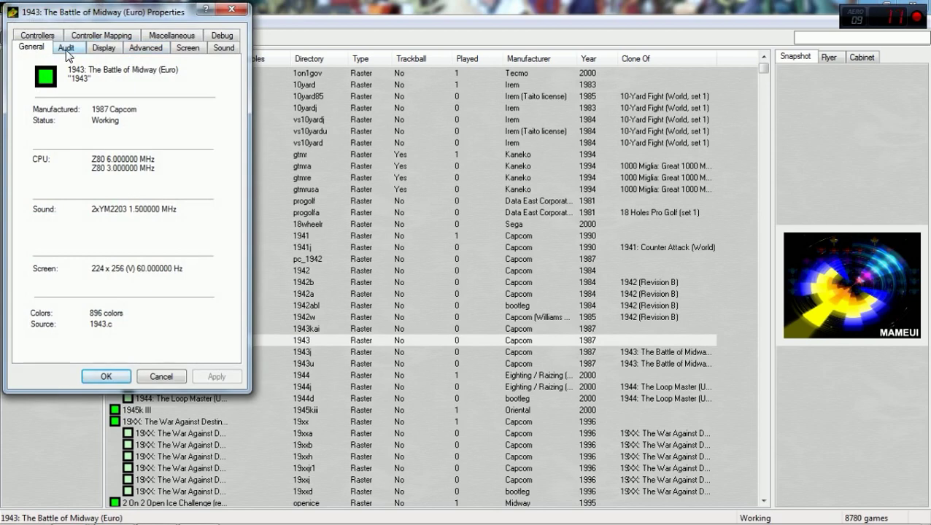
pyautogui.click(102, 50)
pyautogui.click(155, 50)
pyautogui.click(103, 47)
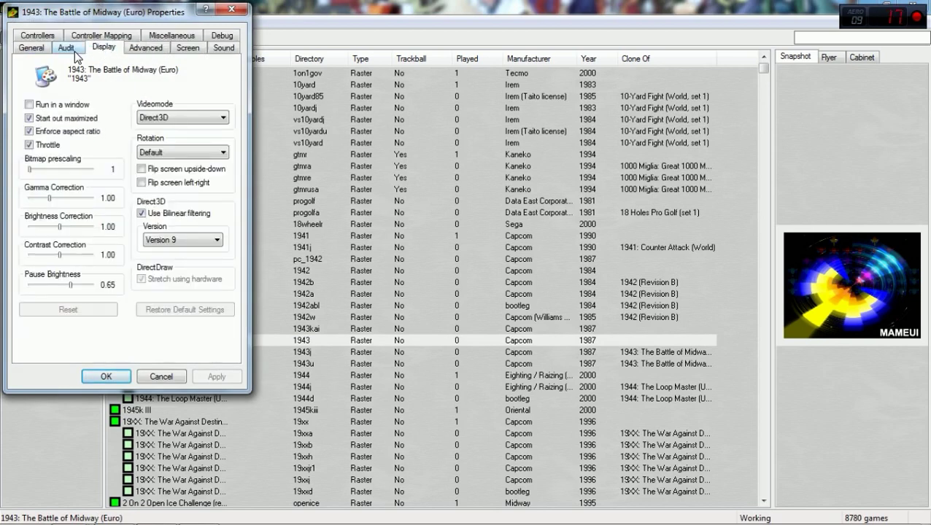
pyautogui.click(29, 105)
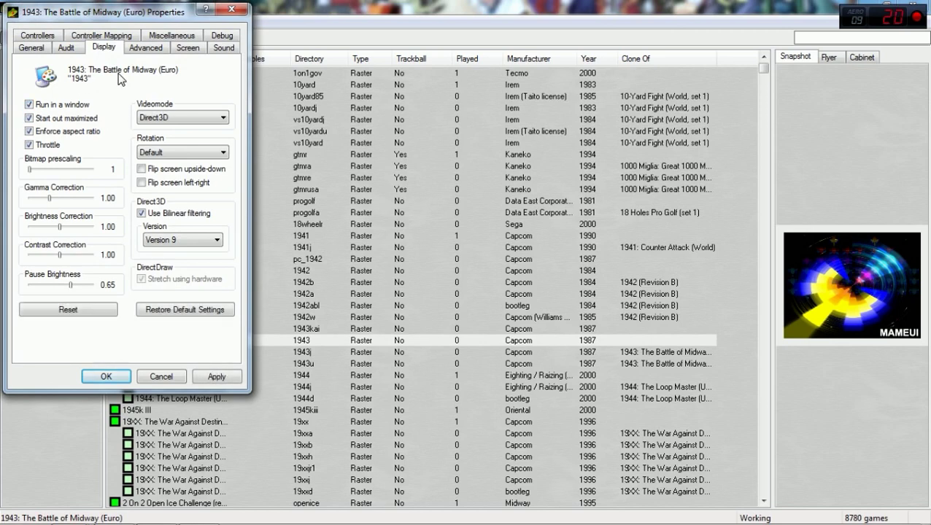
pyautogui.click(216, 376)
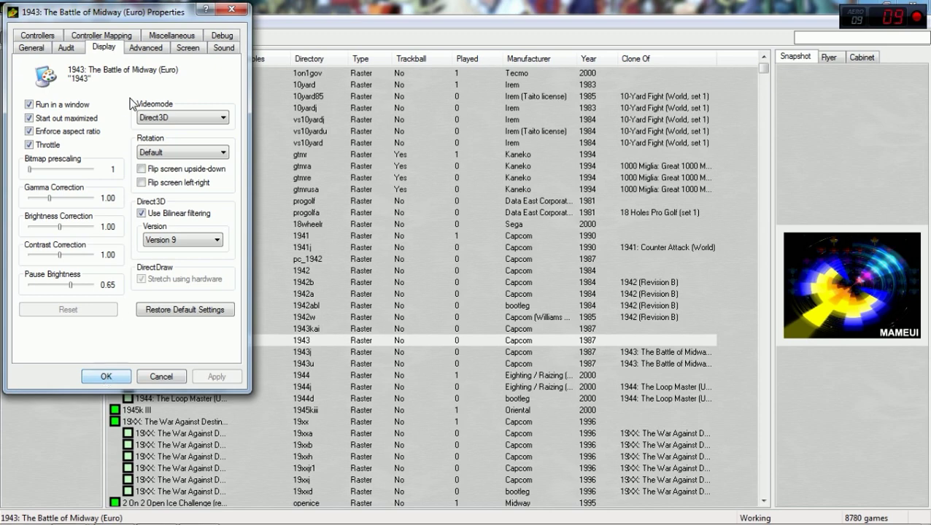
pyautogui.click(155, 49)
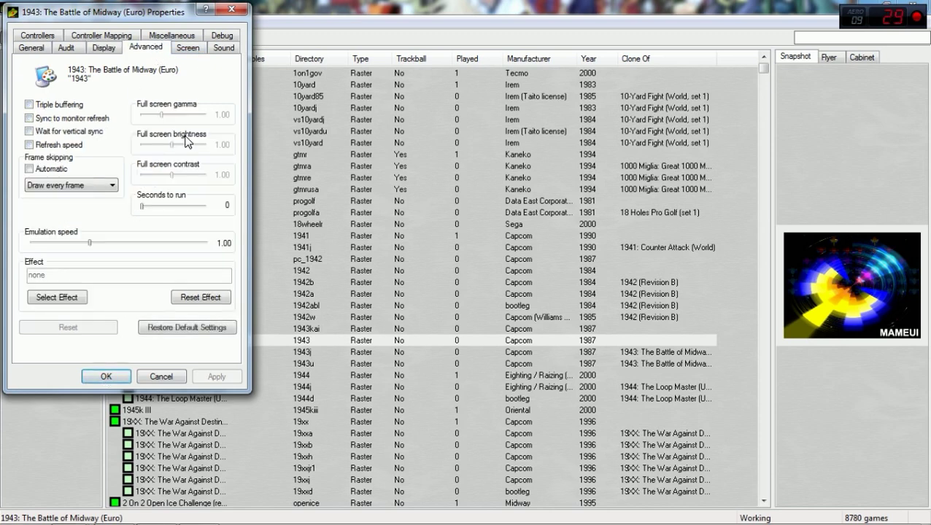
pyautogui.click(105, 377)
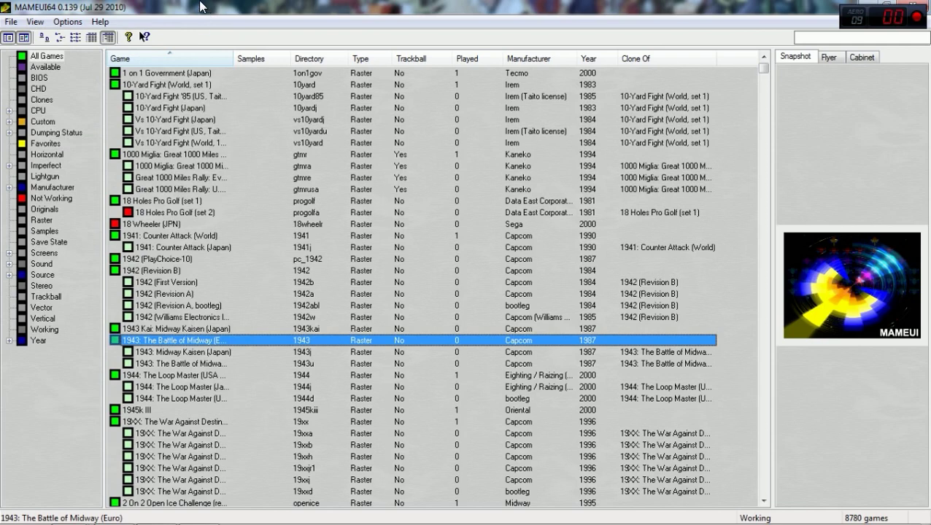
# Step: In Favorites, scroll to the D section and pick Dungeons & Dragons: Shadow over Mystara
pyautogui.click(56, 145)
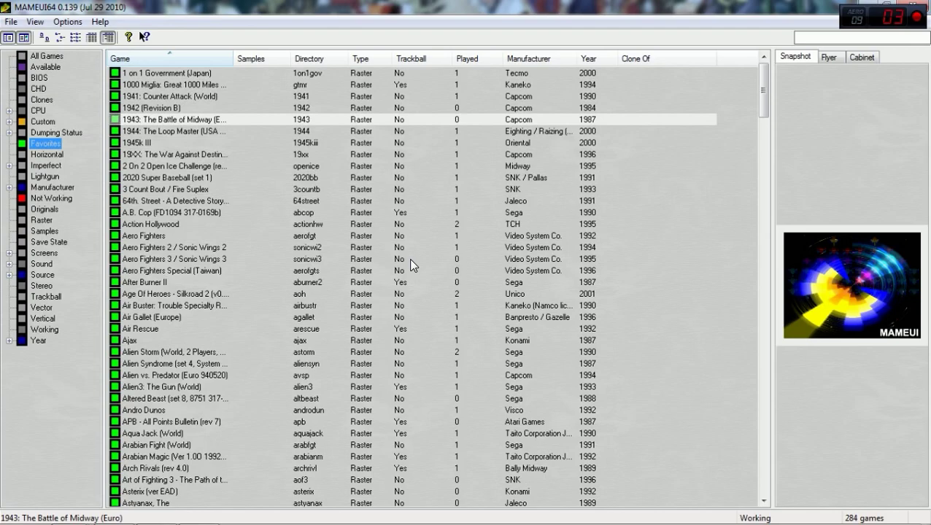
pyautogui.moveTo(762, 88)
pyautogui.mouseDown()
pyautogui.moveTo(786, 321)
pyautogui.moveTo(759, 349)
pyautogui.mouseUp()
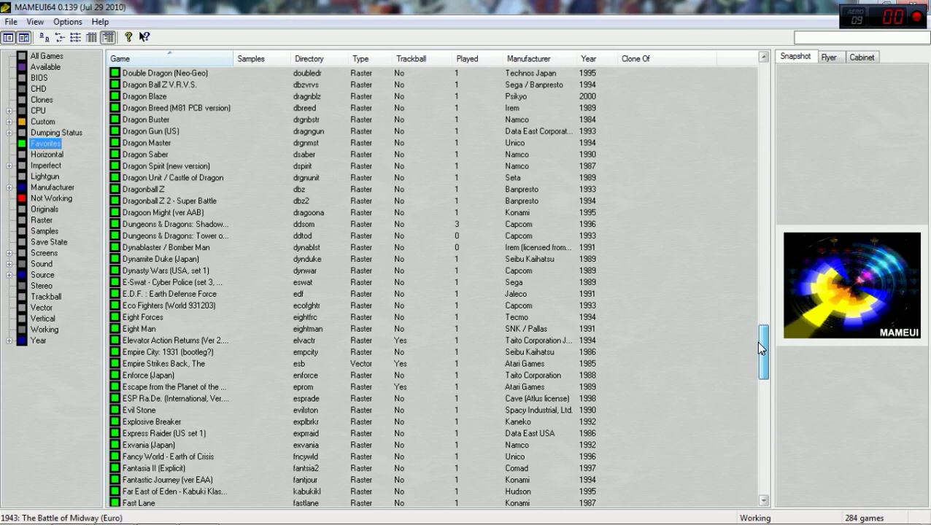
pyautogui.moveTo(761, 348); pyautogui.dragTo(756, 456)
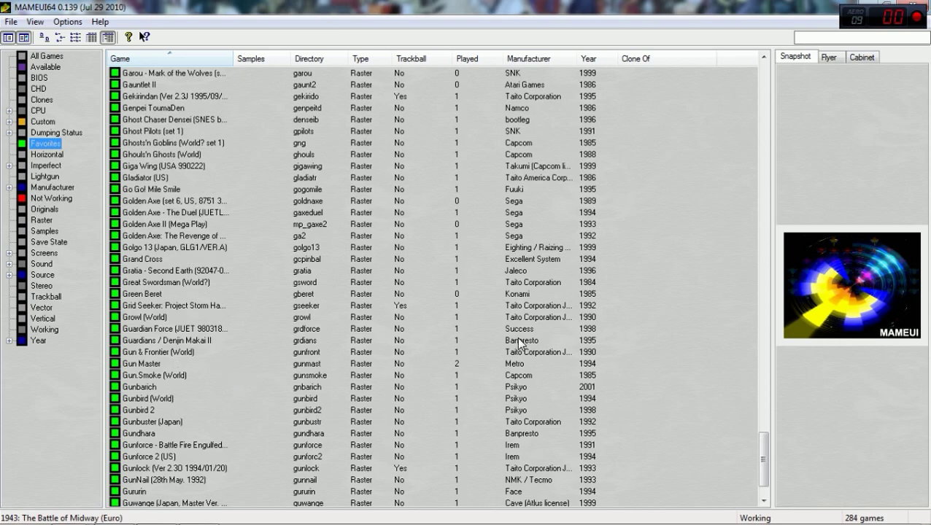
pyautogui.moveTo(763, 444); pyautogui.dragTo(772, 330)
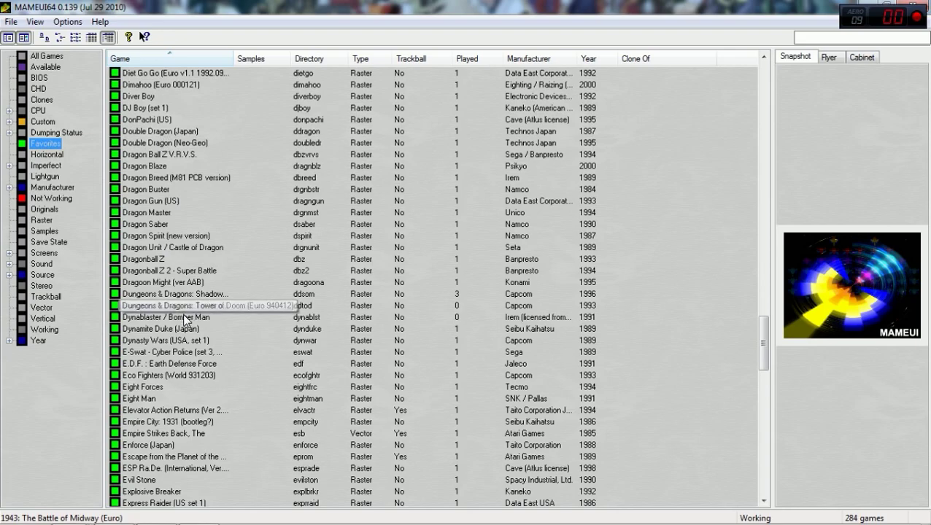
pyautogui.click(196, 294)
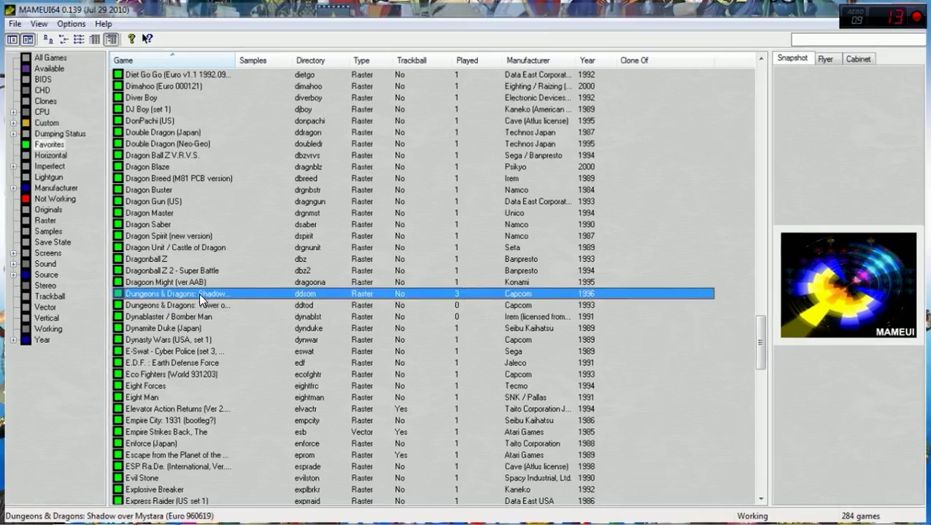
# Step: Double-click the Dungeons & Dragons: Shadow over Mystara row to start it in a MAME window
pyautogui.doubleClick(199, 295)
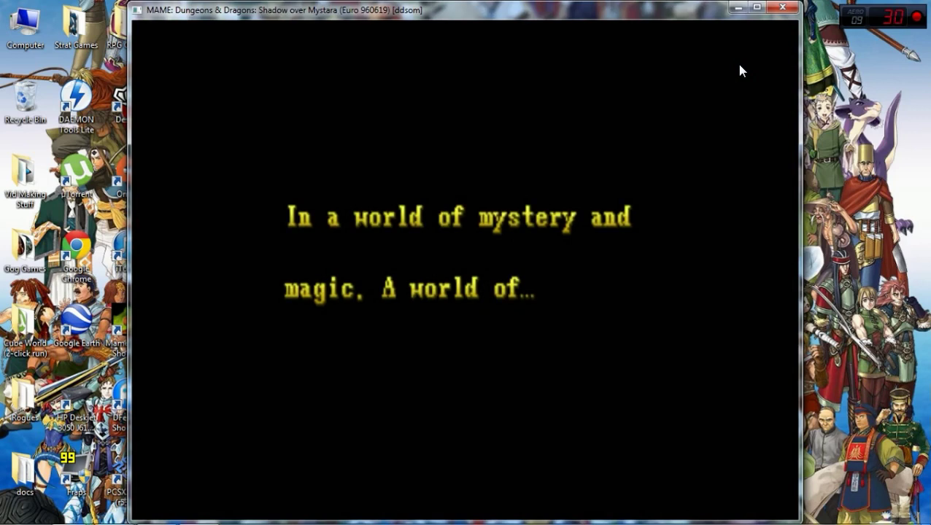
# Step: Skip the intro, insert a coin, start a one-player game and choose the Thief
pyautogui.press('5')
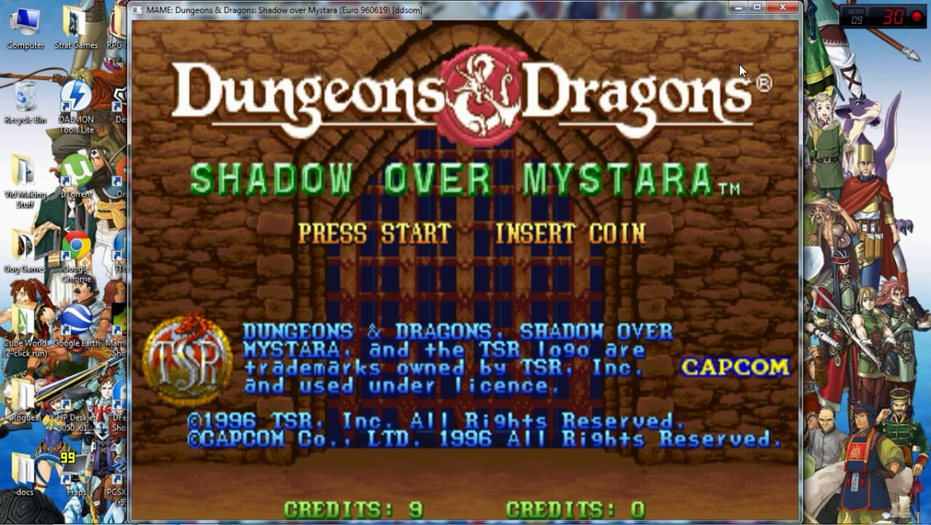
pyautogui.press('5')
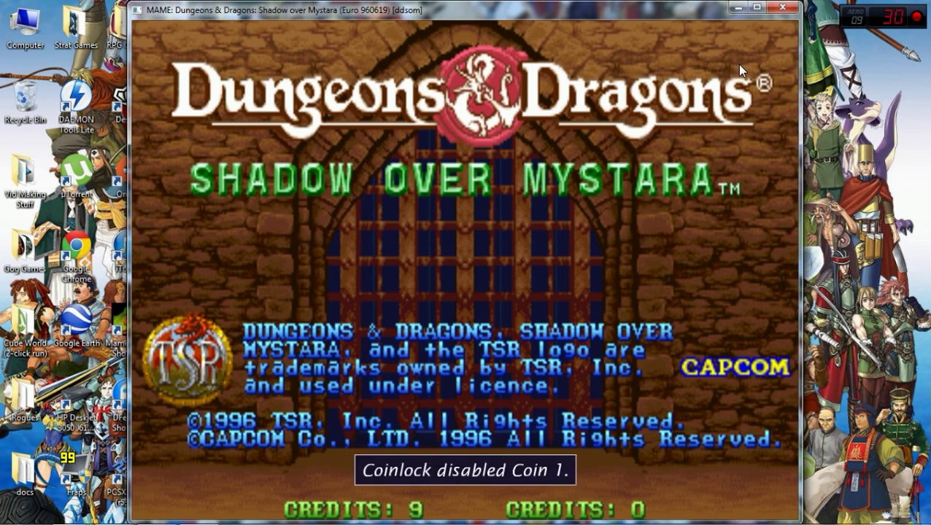
pyautogui.press('1')
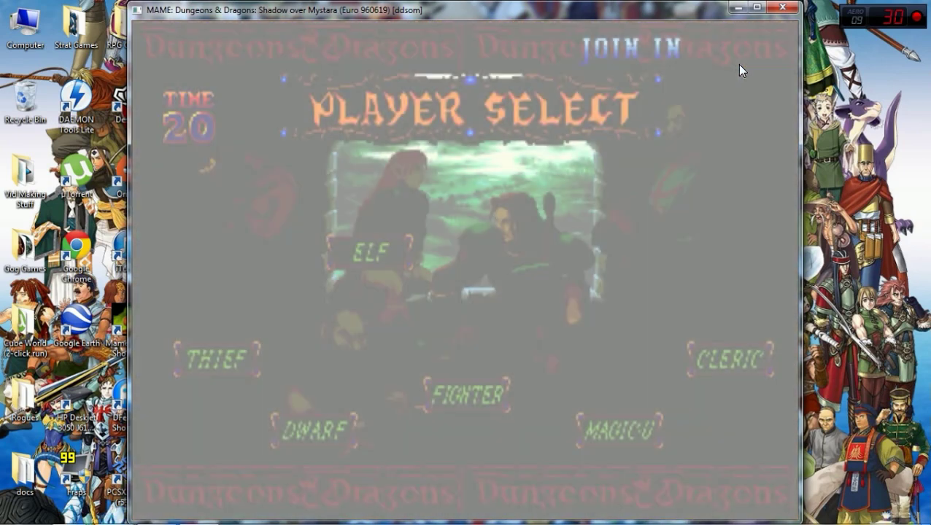
pyautogui.press('Left')
pyautogui.press('Left')
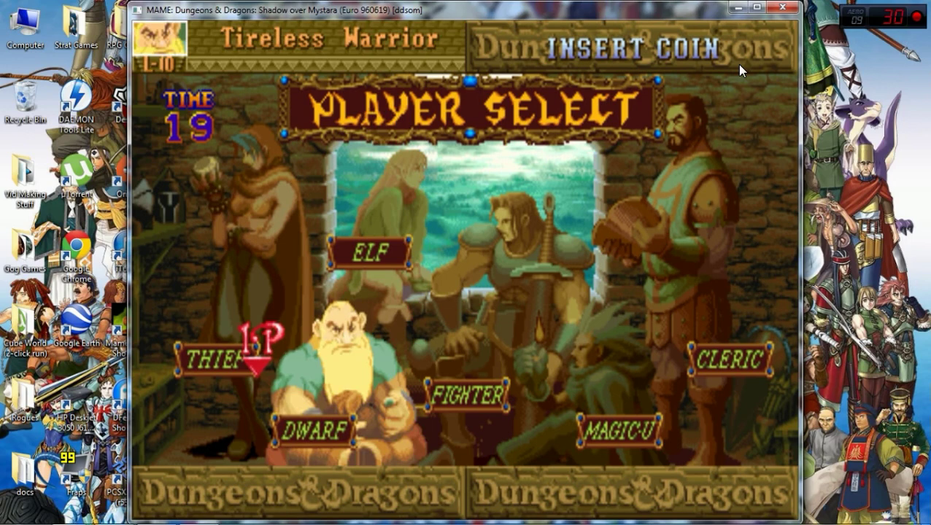
pyautogui.press('Left')
pyautogui.press('ctrl')
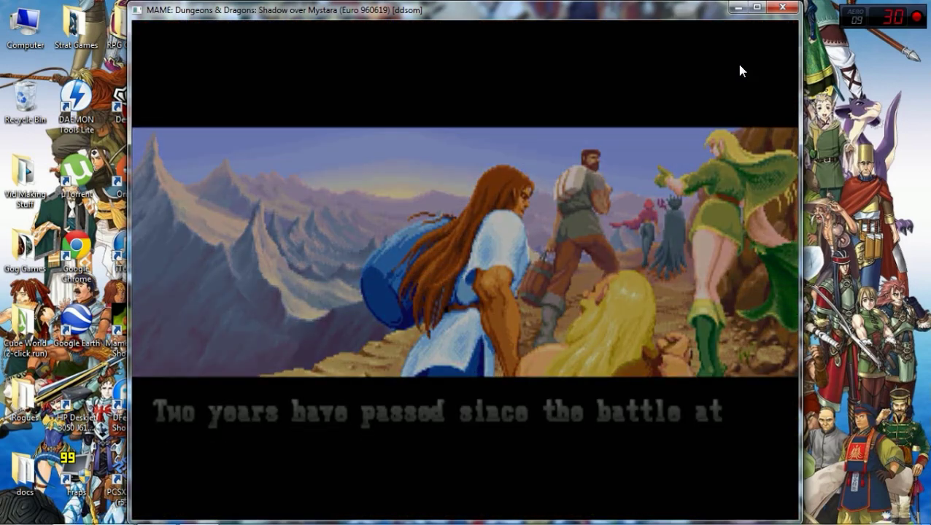
# Step: Skip the story caption and walk the Thief through the stage, hitting the first goblin
pyautogui.press('ctrl')
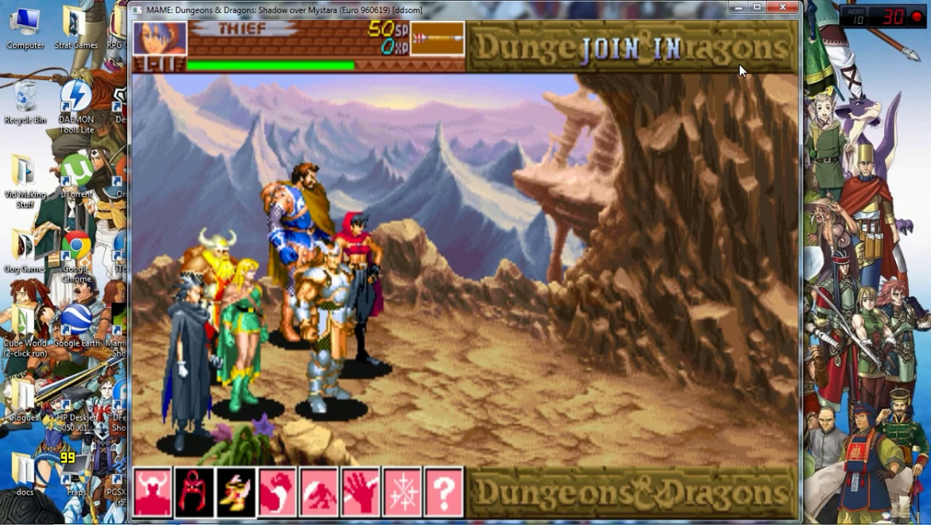
pyautogui.press('Right')
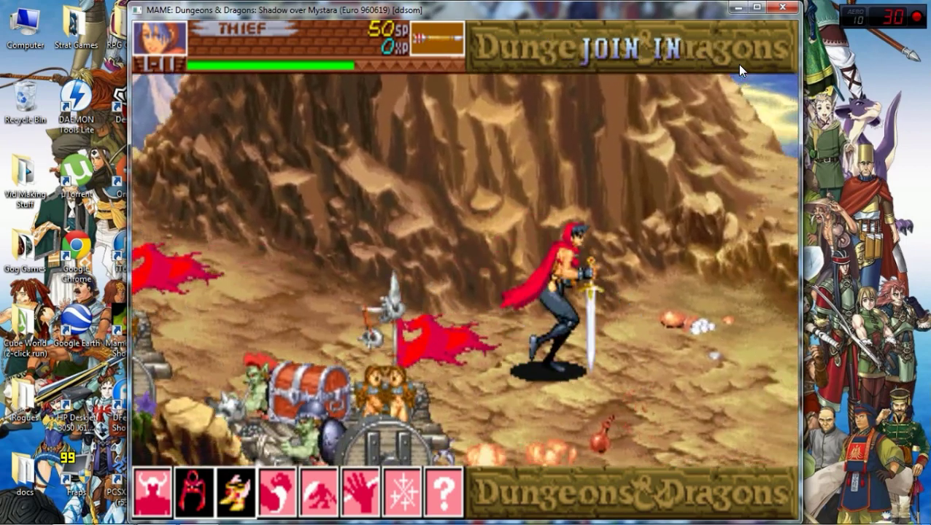
pyautogui.press('Left')
pyautogui.press('Left')
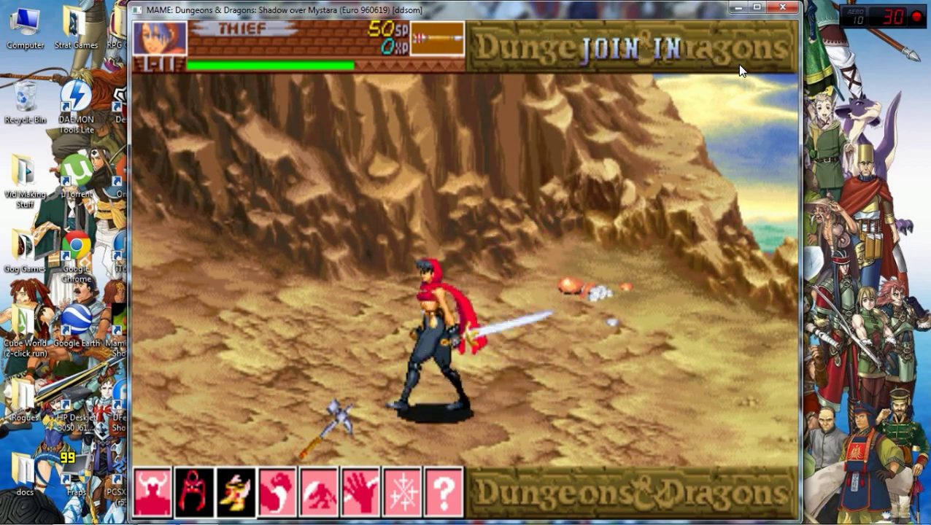
pyautogui.press('Up')
pyautogui.press('Right')
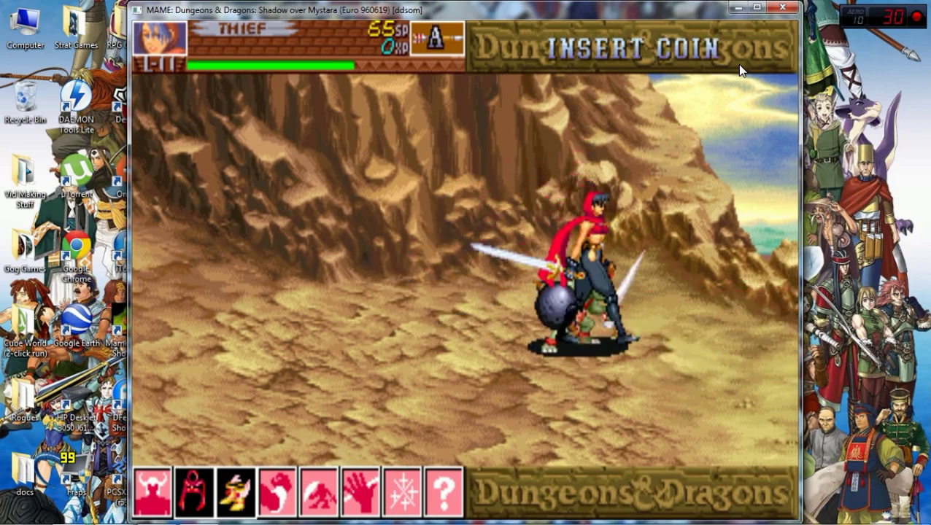
pyautogui.press('Right')
pyautogui.press('Left')
# Step: Select the sling from the item ring and fire sling stones at the goblin
pyautogui.press('space')
pyautogui.press('Left')
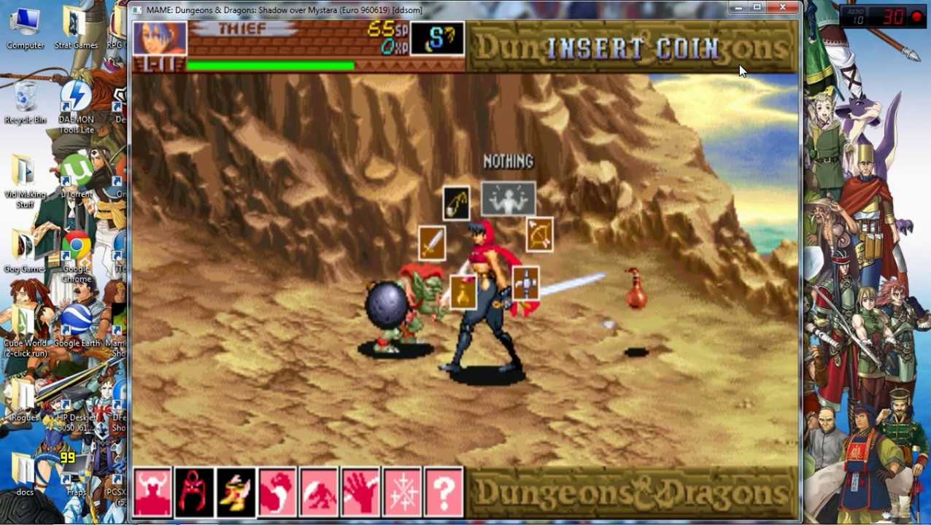
pyautogui.press('Left')
pyautogui.press('Left')
pyautogui.press('ctrl')
pyautogui.press('shift')
pyautogui.press('shift')
pyautogui.press('shift')
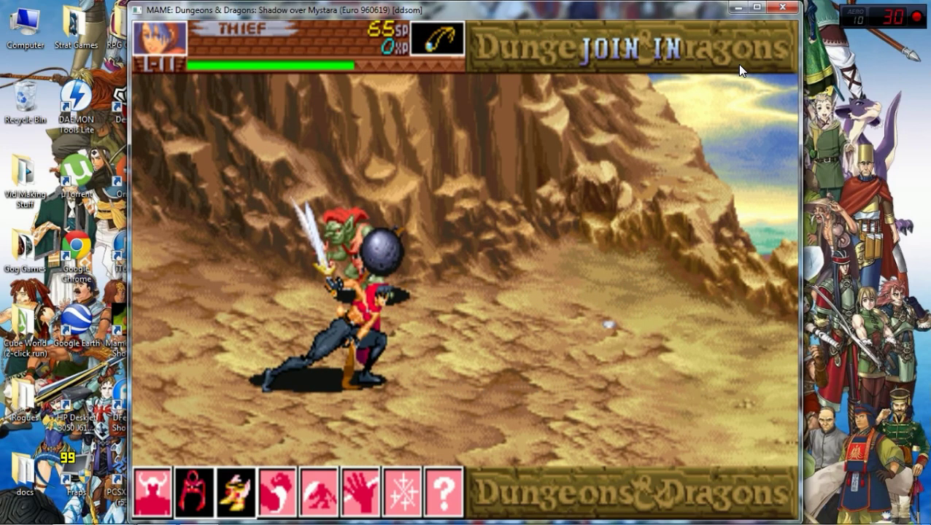
# Step: Strike and knock down the goblin, adding a special move
pyautogui.press('Left')
pyautogui.press('ctrl')
pyautogui.press('ctrl')
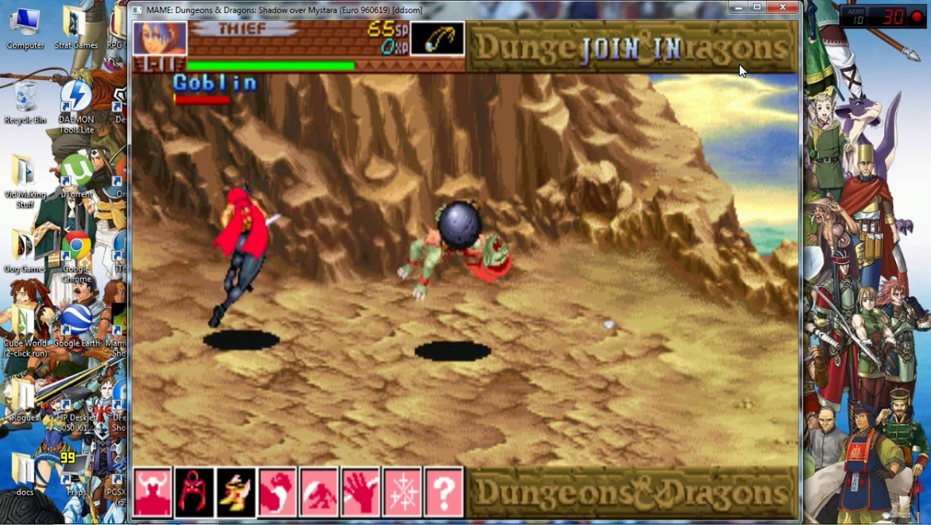
pyautogui.press('ctrl')
pyautogui.press('Right')
pyautogui.press('Right')
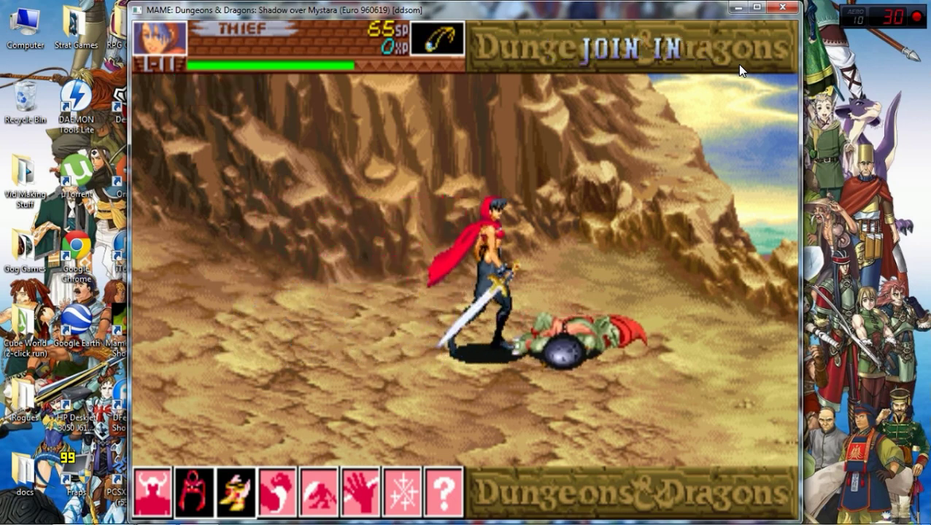
pyautogui.hotkey('ctrl', 'alt')
pyautogui.press('Down')
# Step: Fight the arriving goblins with sword slashes and a jump-kick until XP reaches 300
pyautogui.press('ctrl')
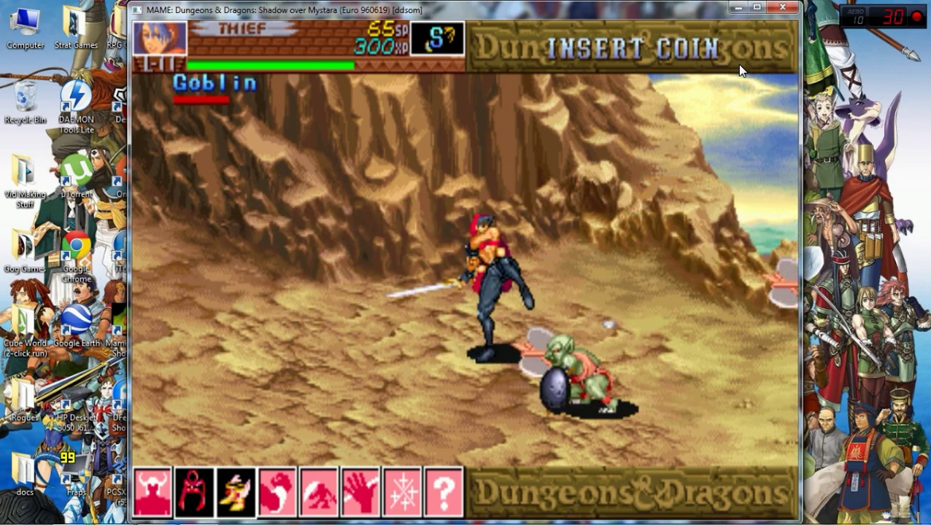
pyautogui.press('ctrl')
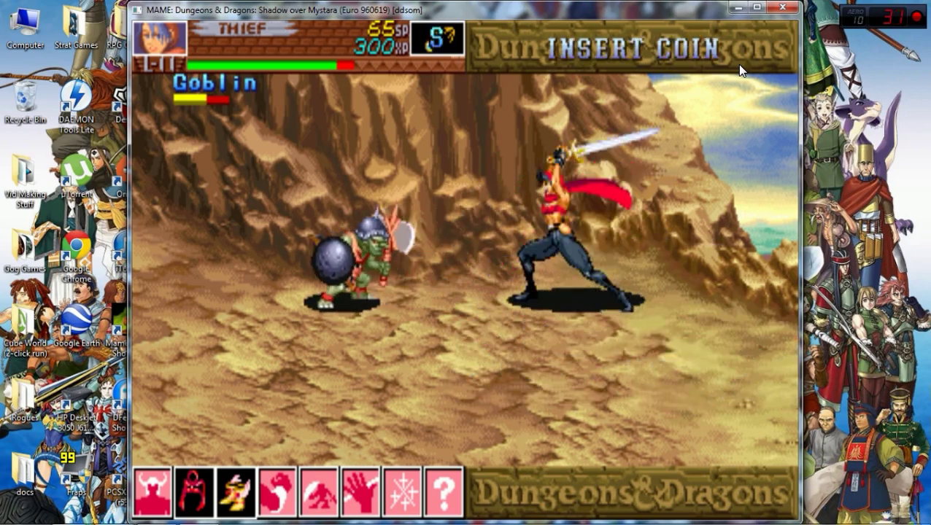
pyautogui.press('ctrl')
pyautogui.press('Left')
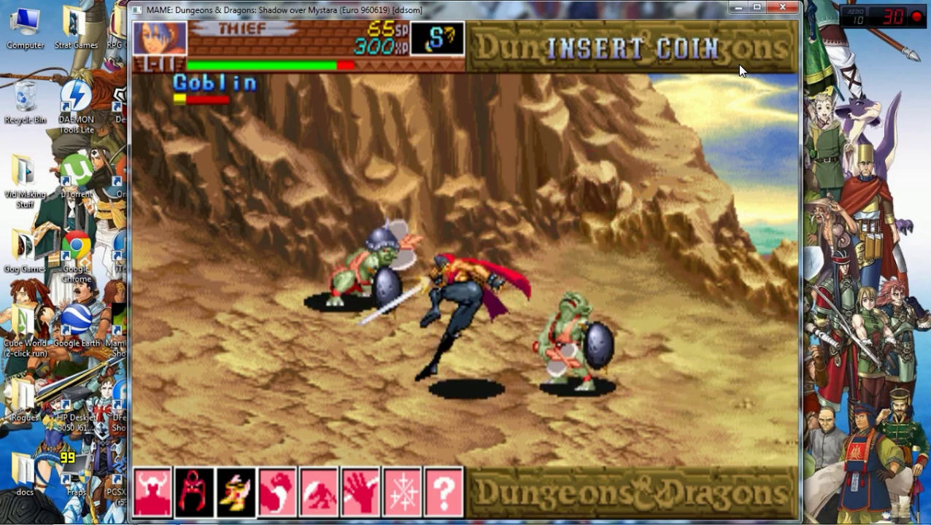
pyautogui.press('Left')
pyautogui.press('ctrl')
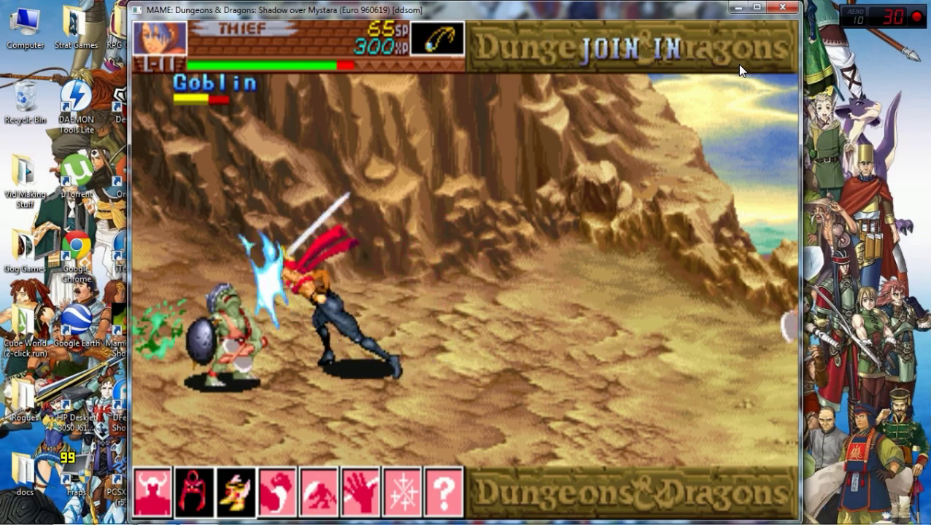
pyautogui.press('alt')
pyautogui.press('ctrl')
pyautogui.press('ctrl')
pyautogui.press('Left')
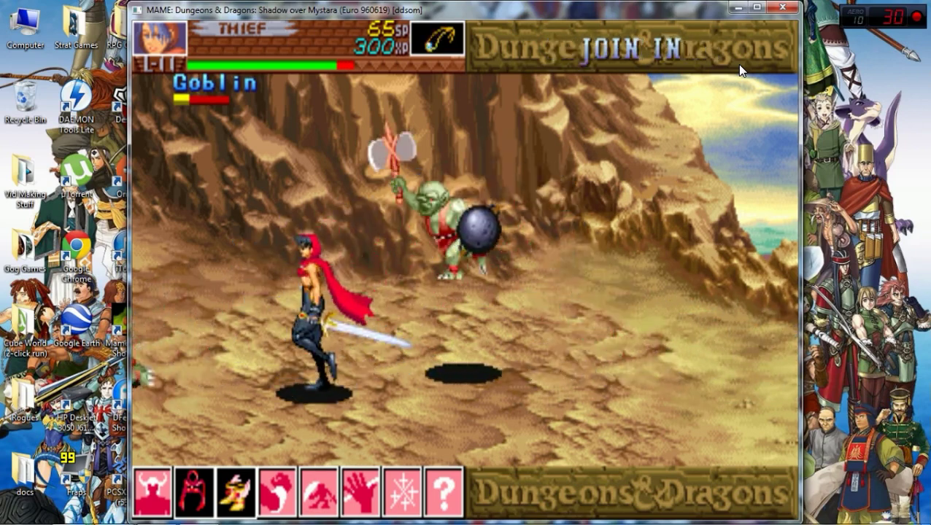